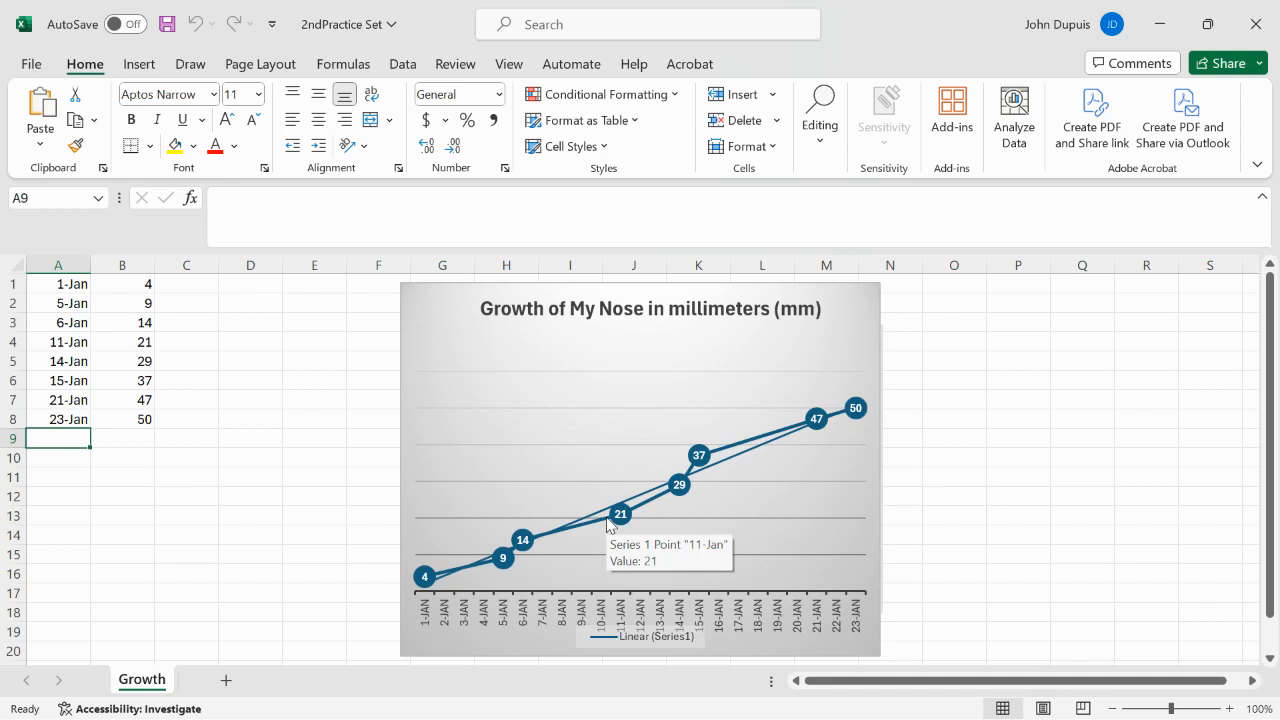
Step: Add a data row below the 23-Jan entry with the date 25-Jan in A9 and 55 in B9
type("25")
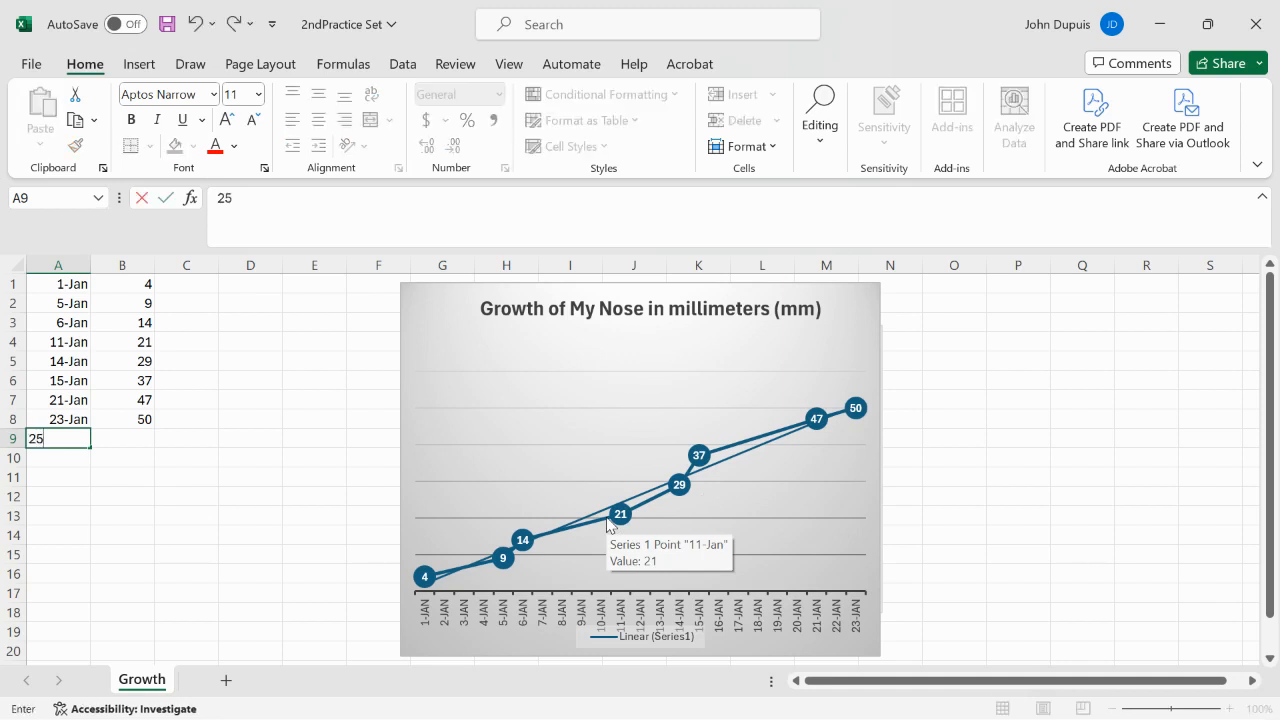
key("BackSpace")
key("BackSpace")
key("Return")
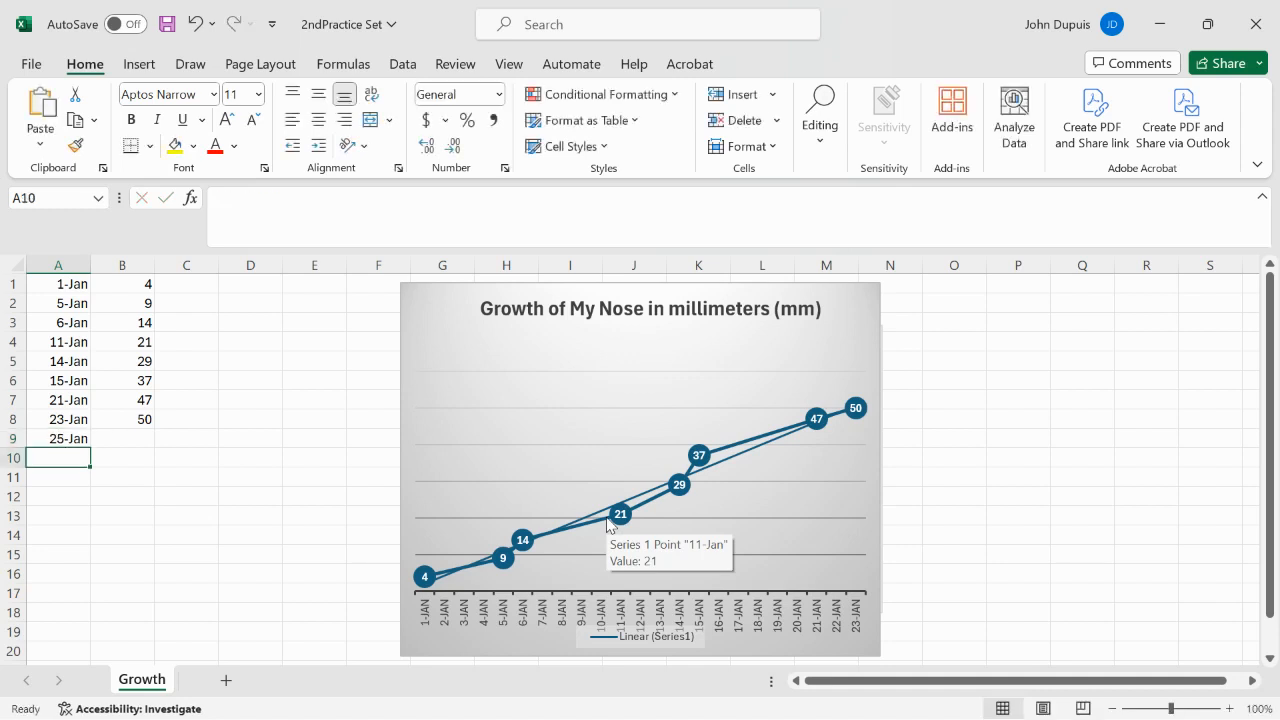
key("Right")
key("Up")
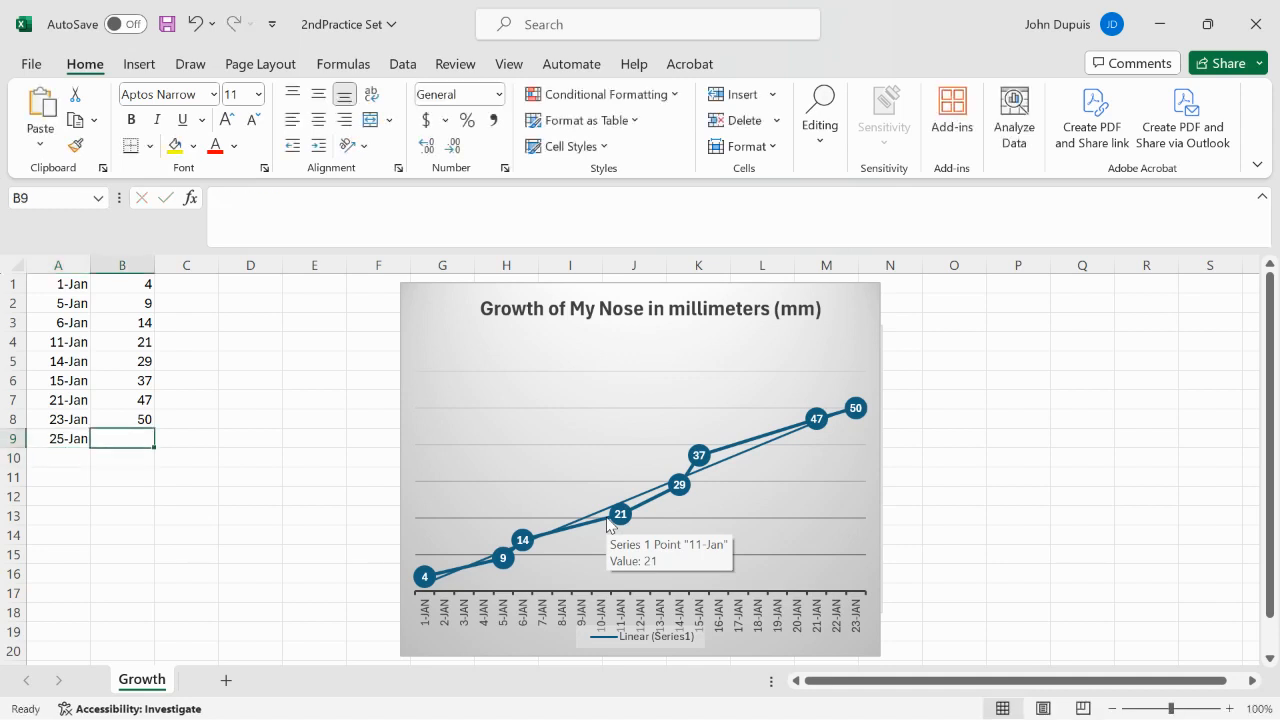
type("556")
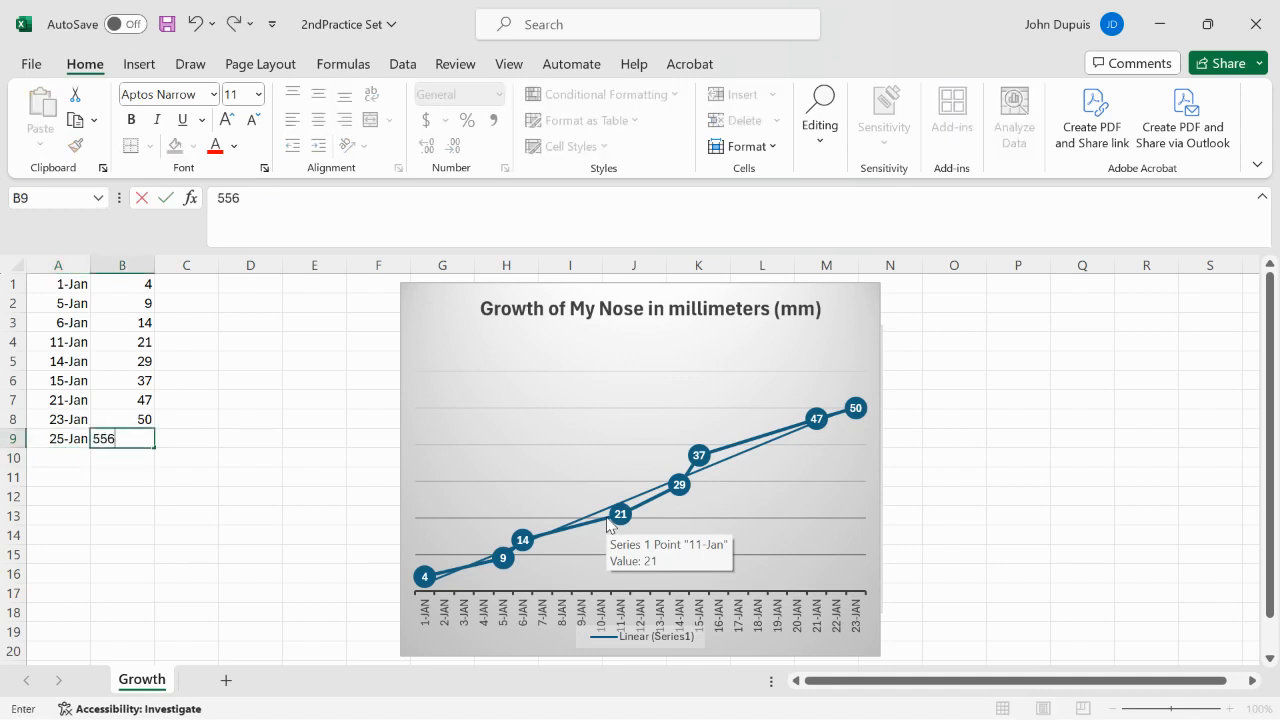
left_click(114, 459)
Step: Insert a 2-D line chart from the data in A1:B9 and delete that new chart
left_click_drag(57, 286, 136, 440)
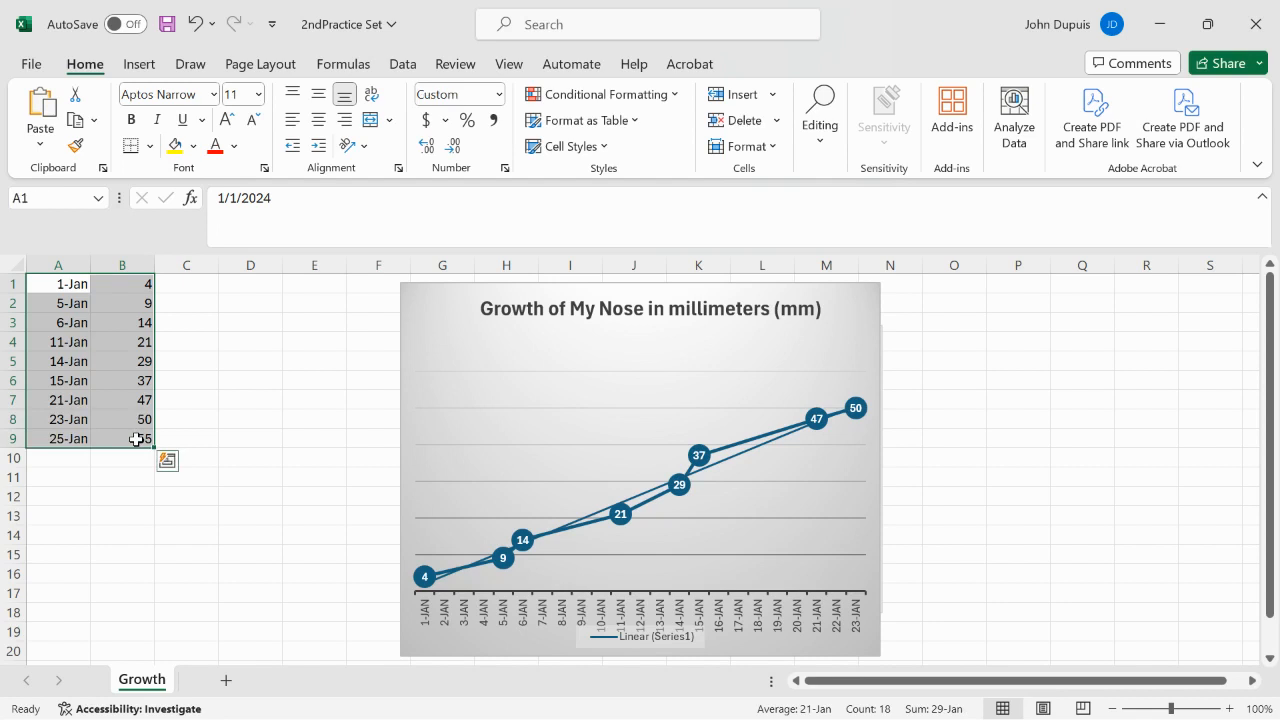
left_click(146, 66)
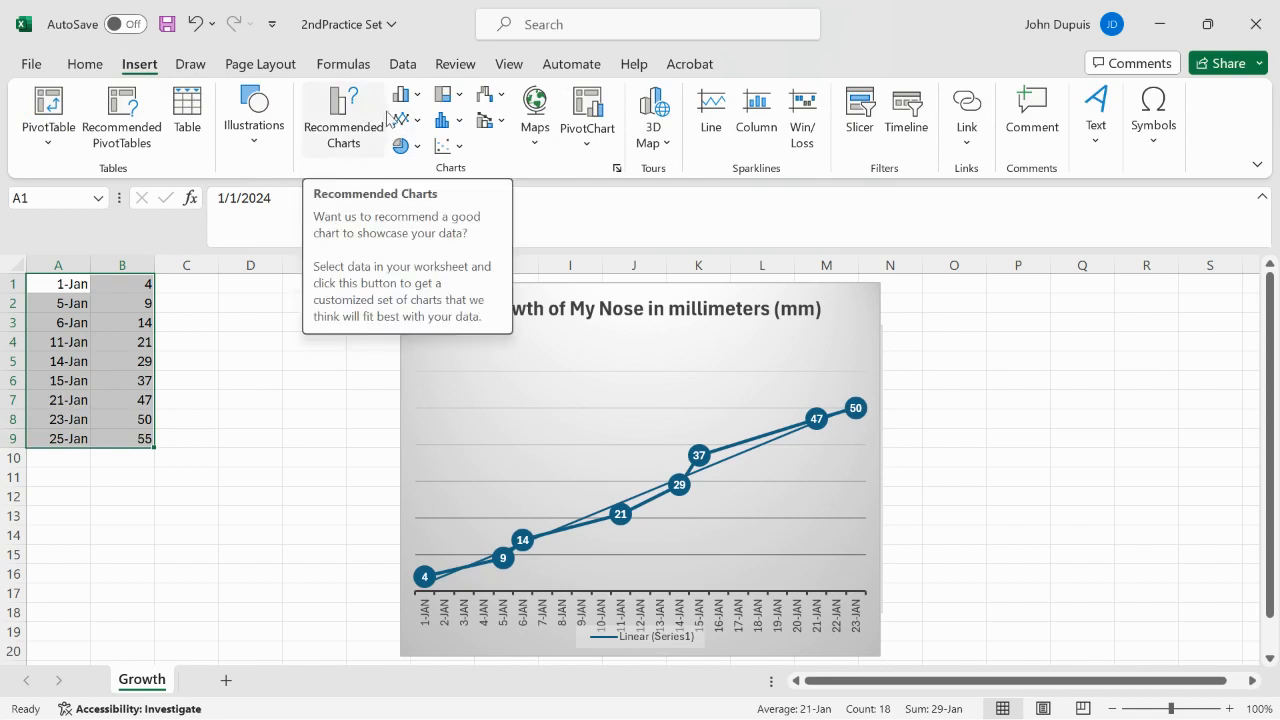
left_click(418, 122)
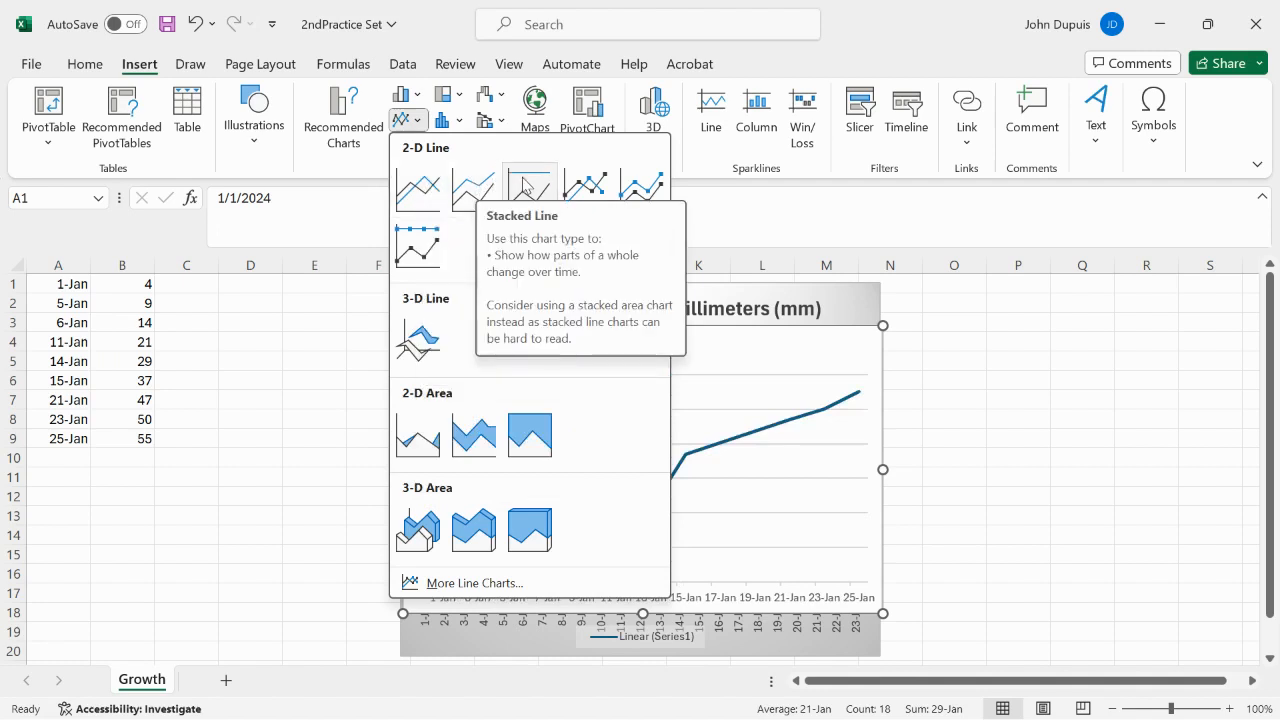
left_click(483, 190)
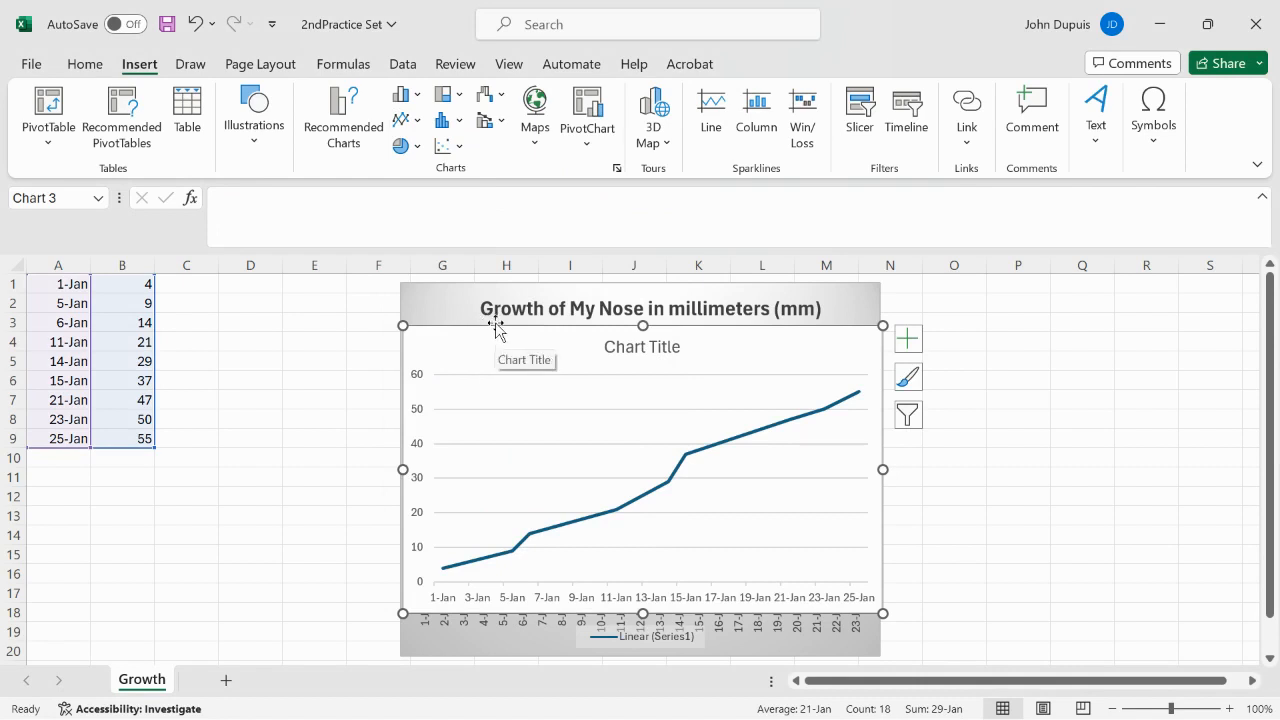
mouse_move(497, 325)
left_mouse_down()
mouse_move(723, 423)
mouse_move(497, 343)
mouse_move(485, 308)
left_mouse_up()
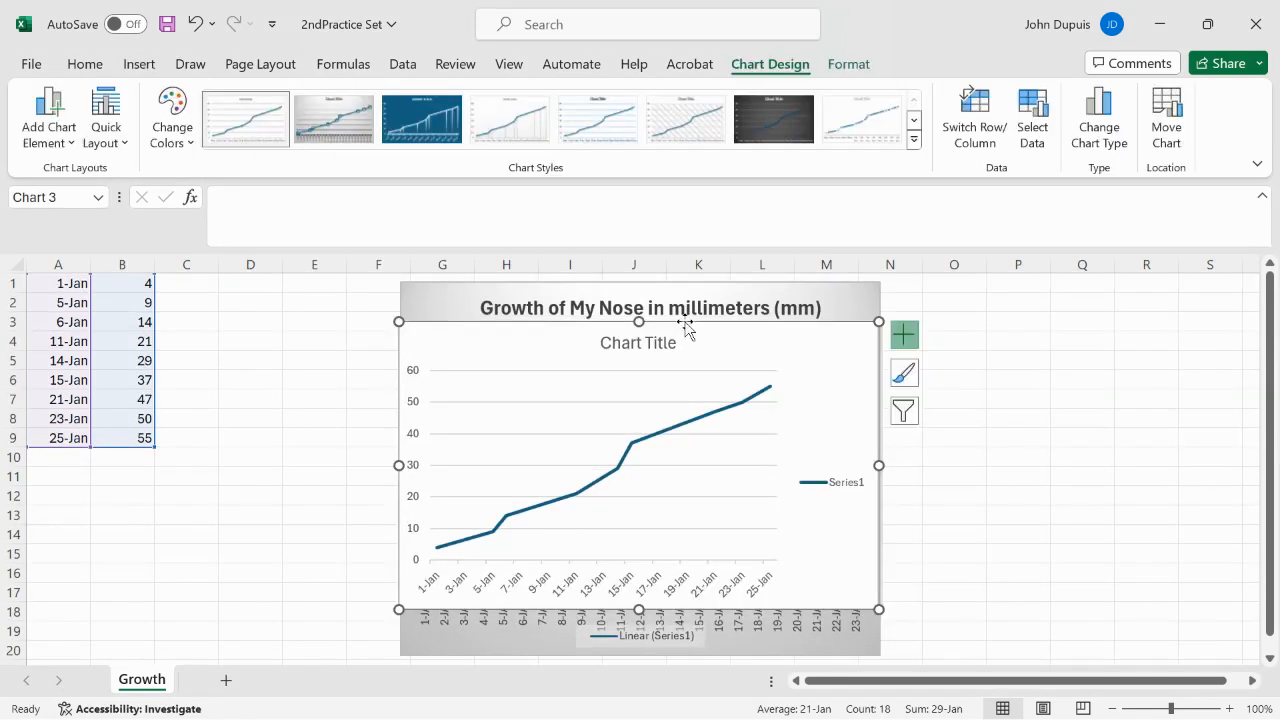
key("Delete")
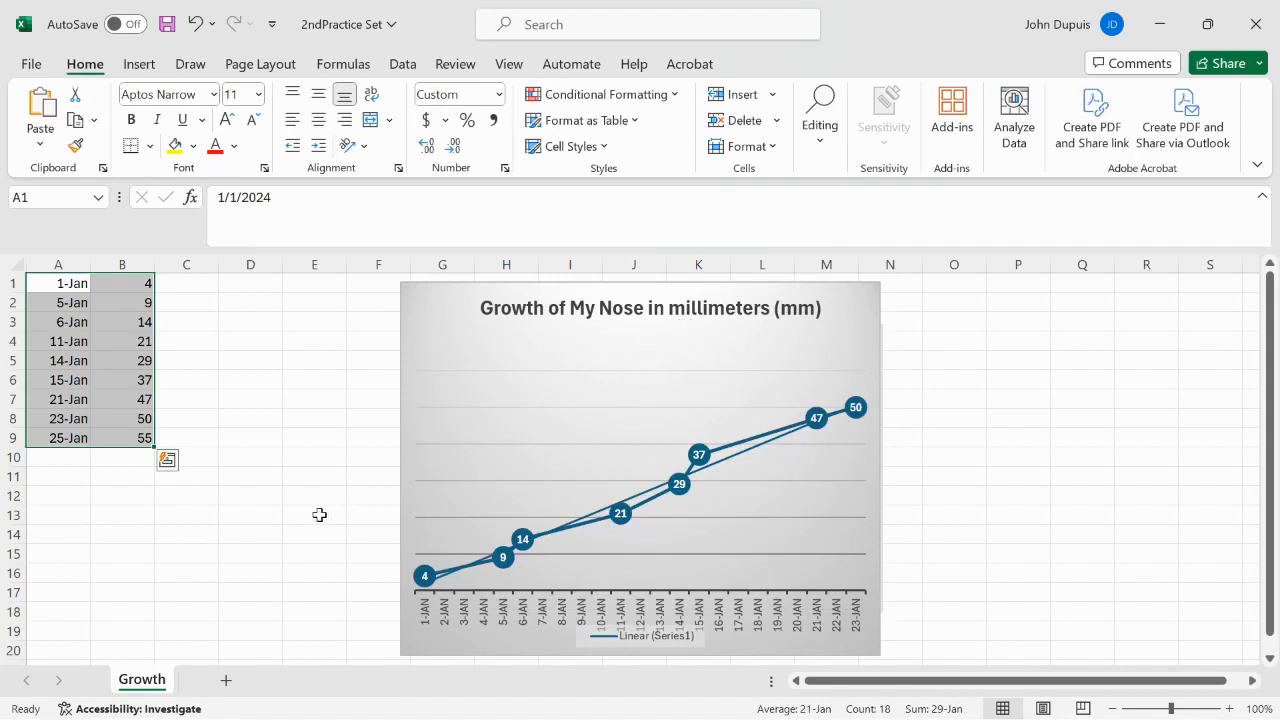
Step: Hide the trendline of the nose growth chart and show it again
left_click(846, 347)
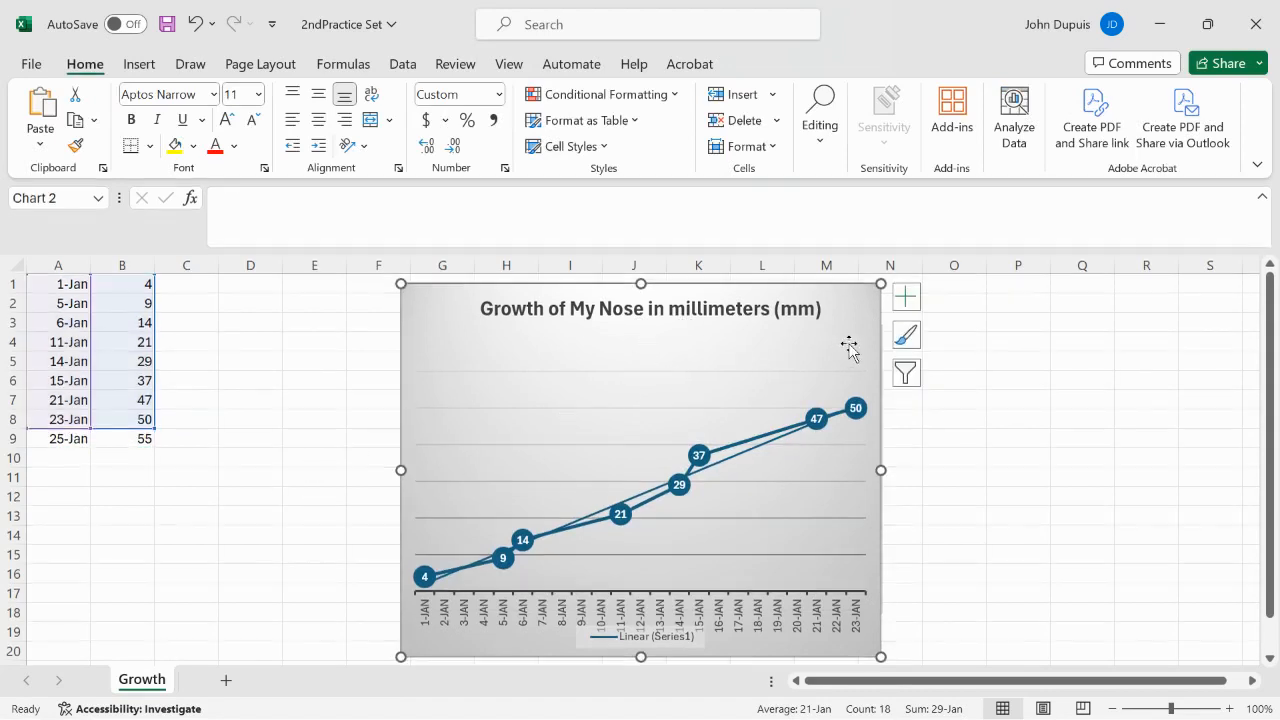
left_click(912, 298)
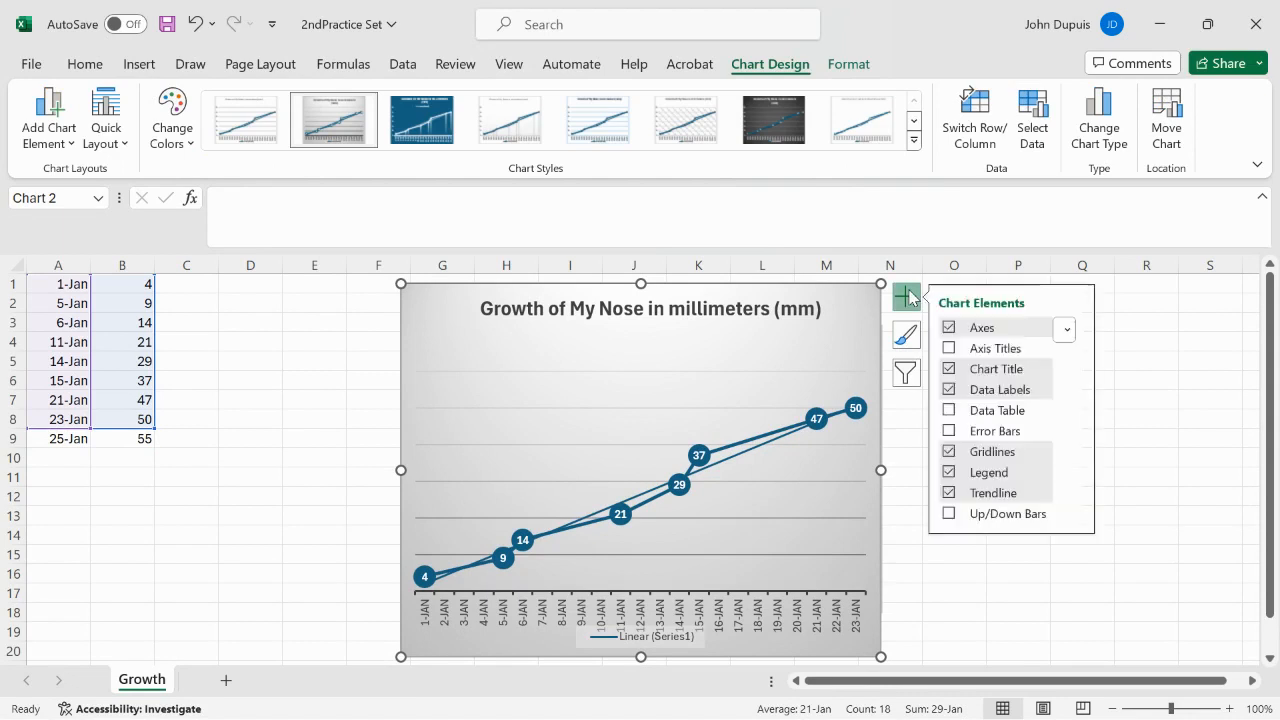
left_click(951, 496)
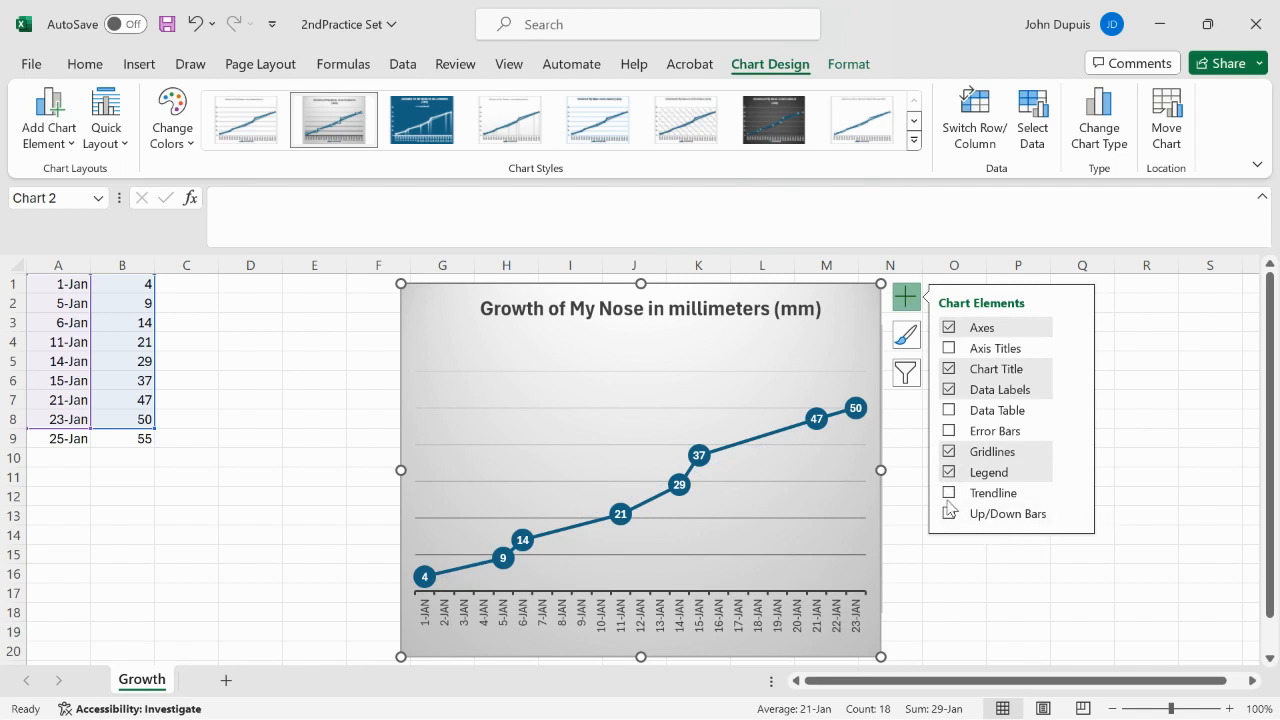
left_click(951, 496)
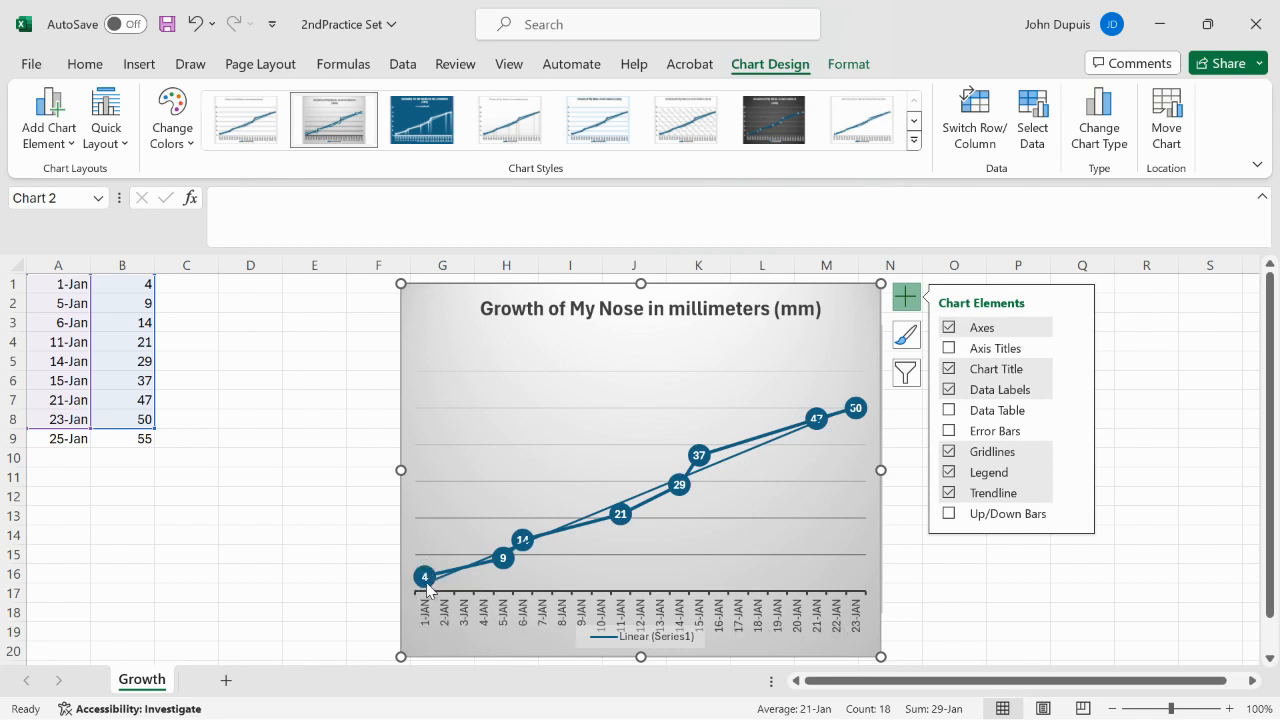
left_click(73, 457)
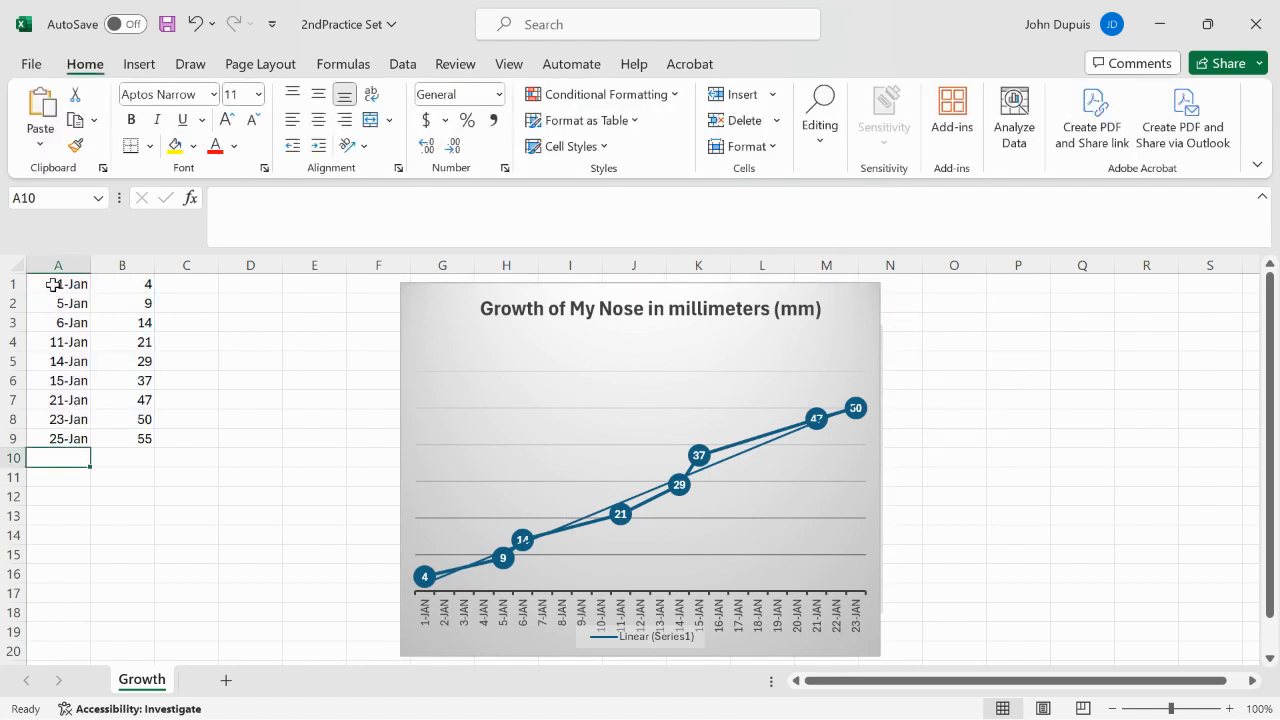
left_click_drag(53, 285, 120, 438)
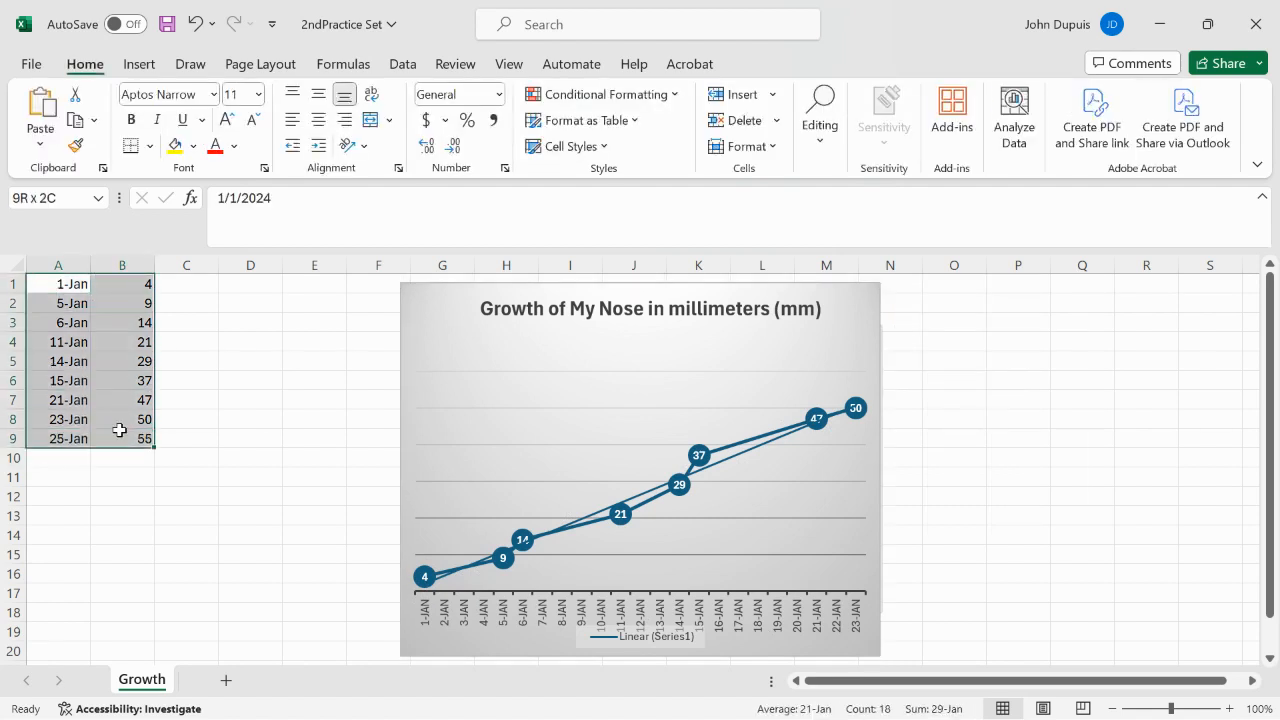
left_click(93, 491)
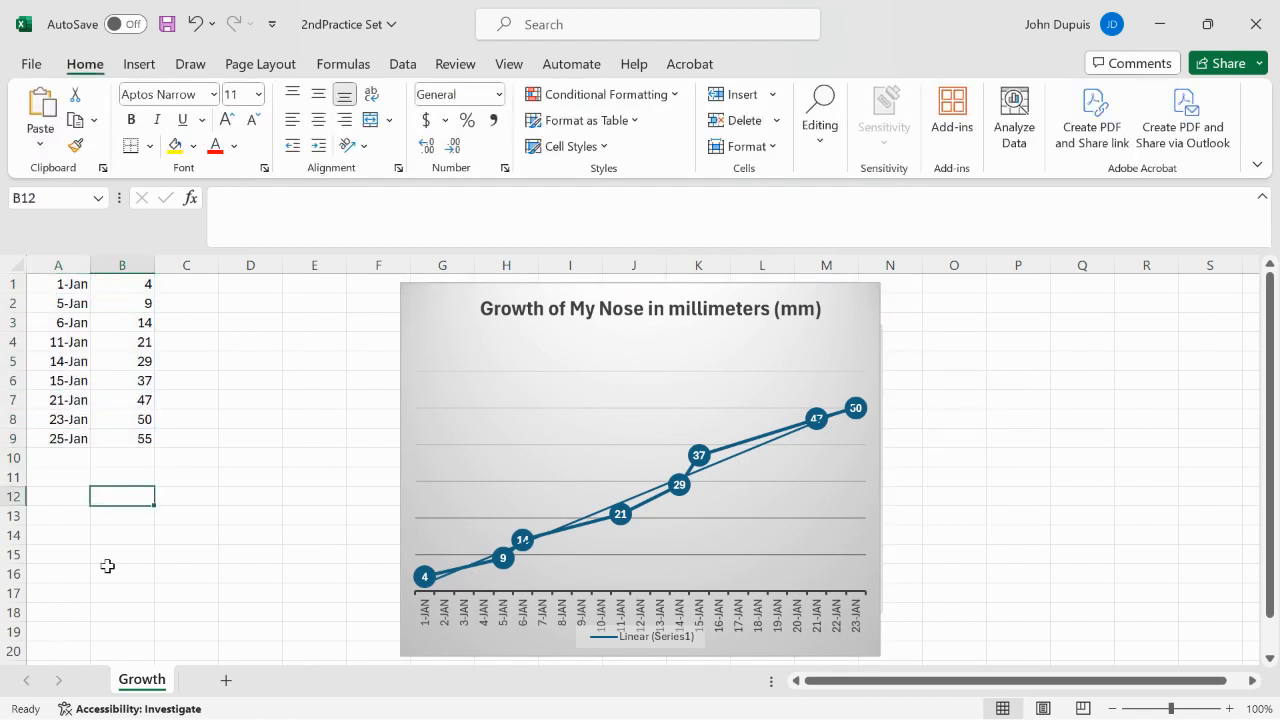
Step: Add a new worksheet named Hatch Rate and move it before the Growth sheet
left_click(226, 684)
right_click(218, 688)
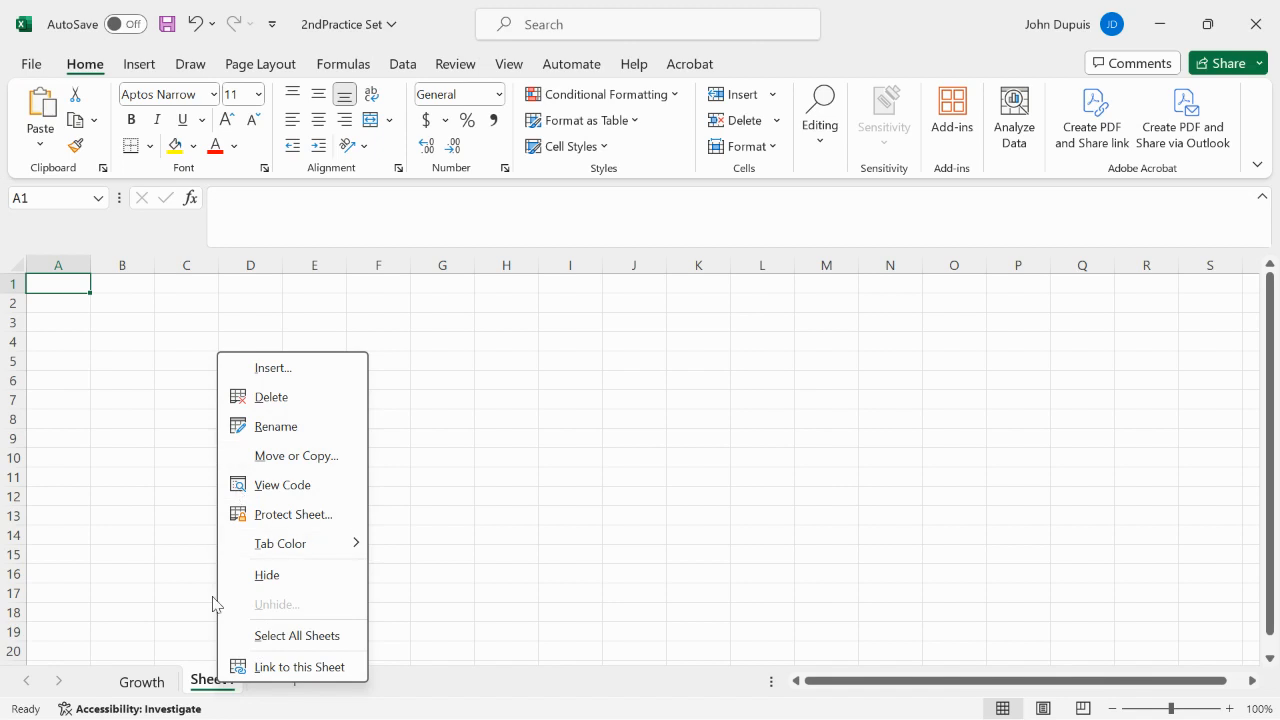
left_click(289, 426)
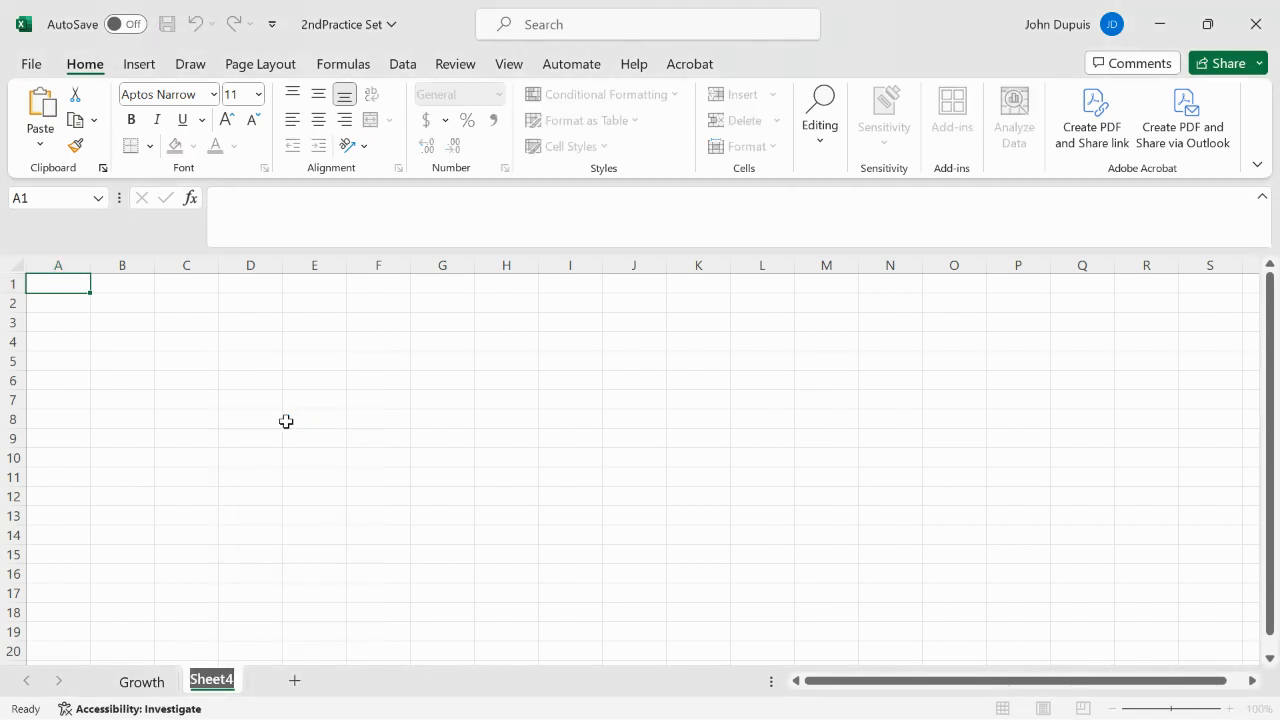
type("Hatch")
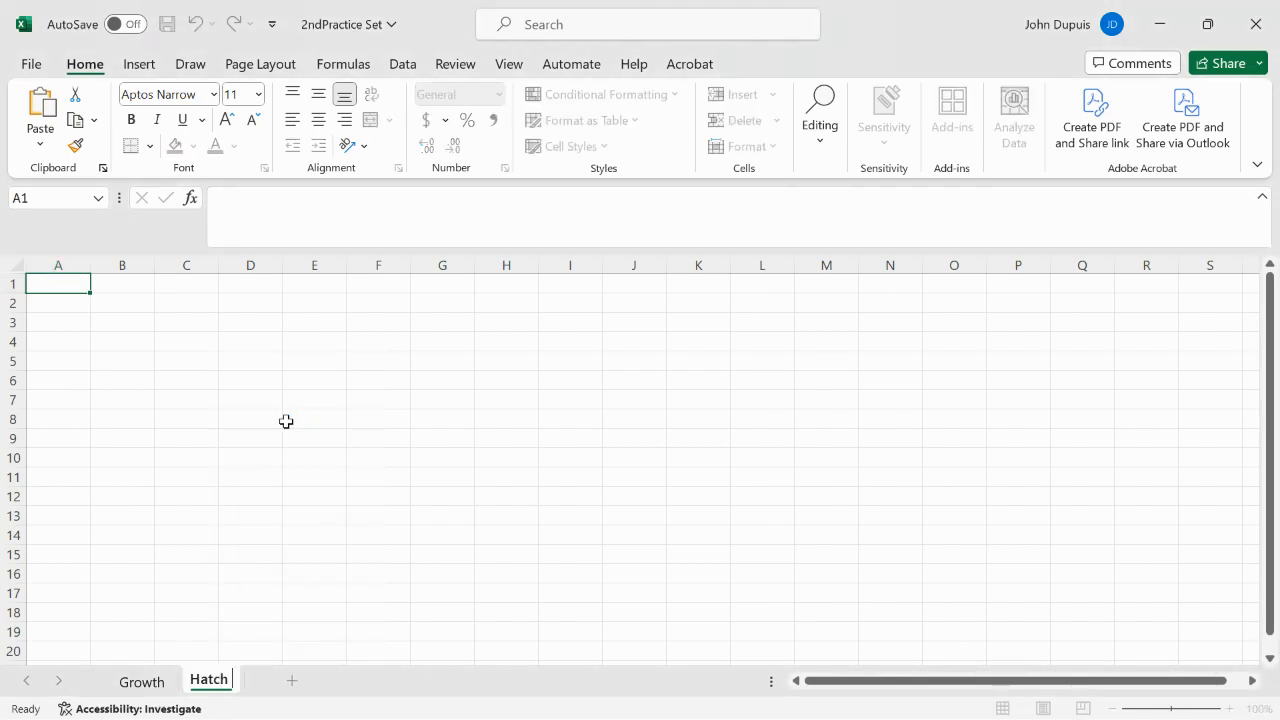
type(" Rate")
key("Return")
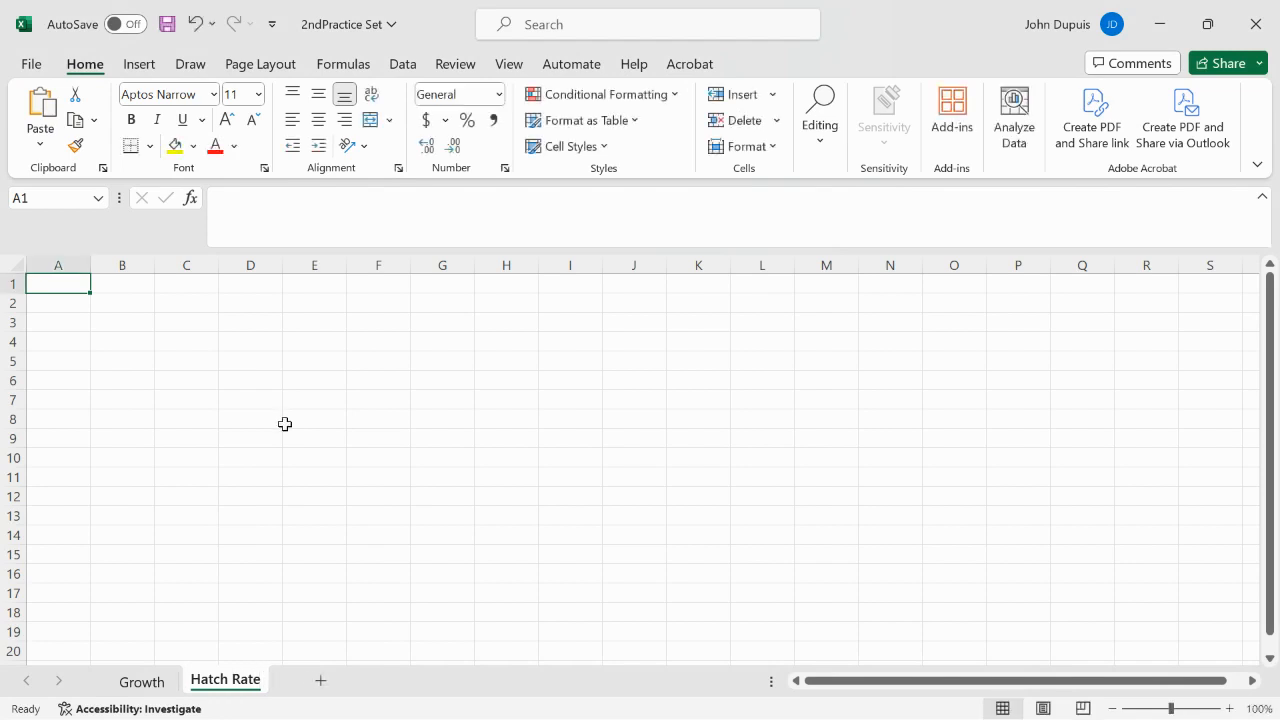
left_click_drag(238, 688, 110, 692)
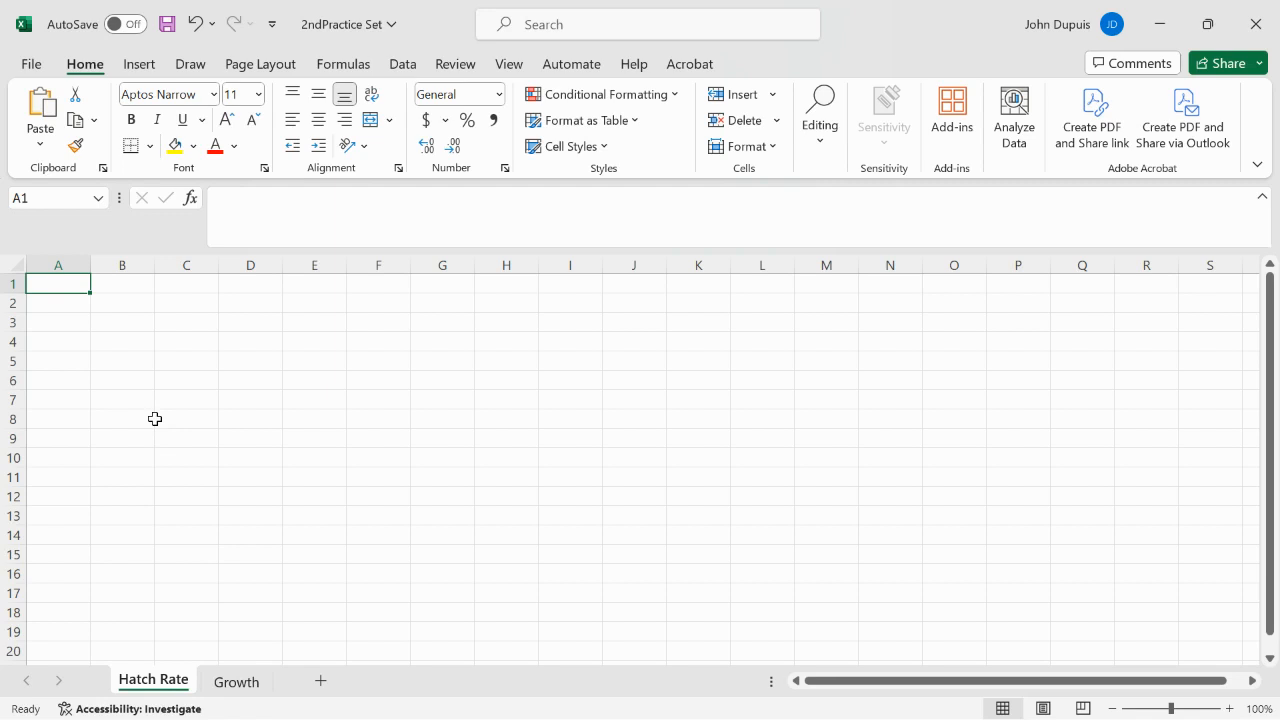
Step: Enter 1-Mar and 2-Mar in A1:A2 and extend the daily date series down to 8-Mar in A8
type("March 1")
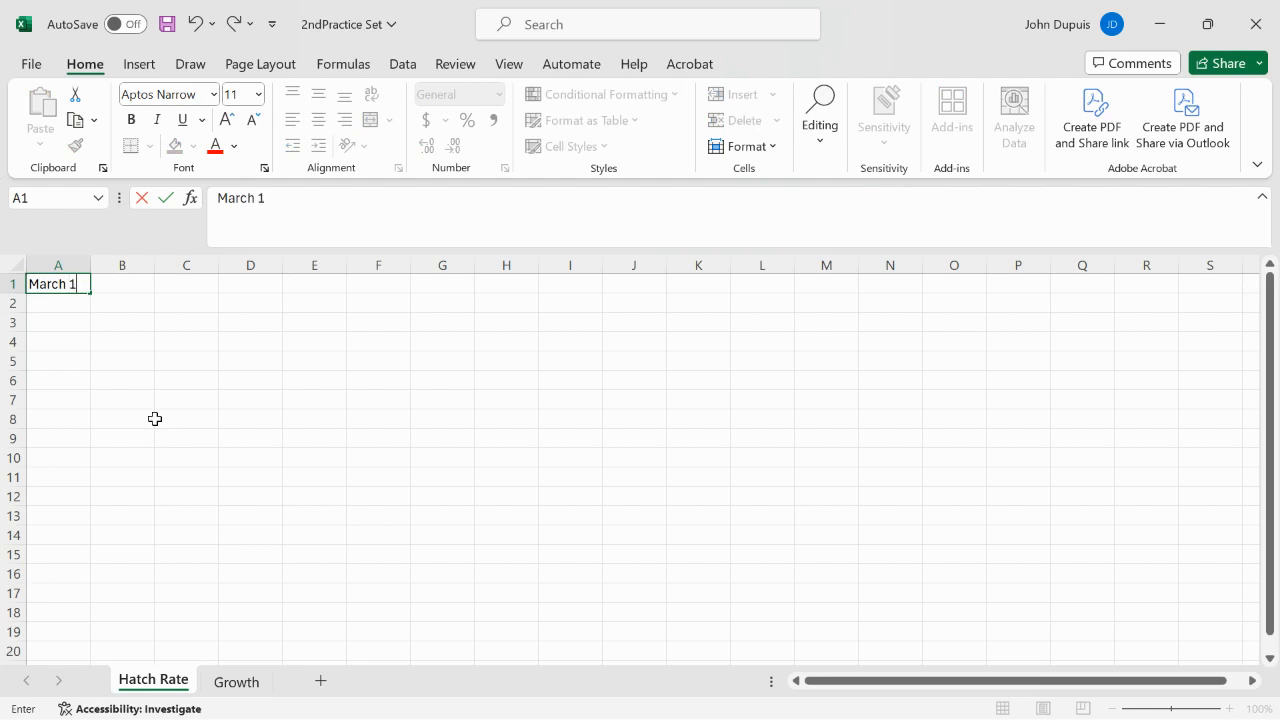
key("Return")
type("Mar 2")
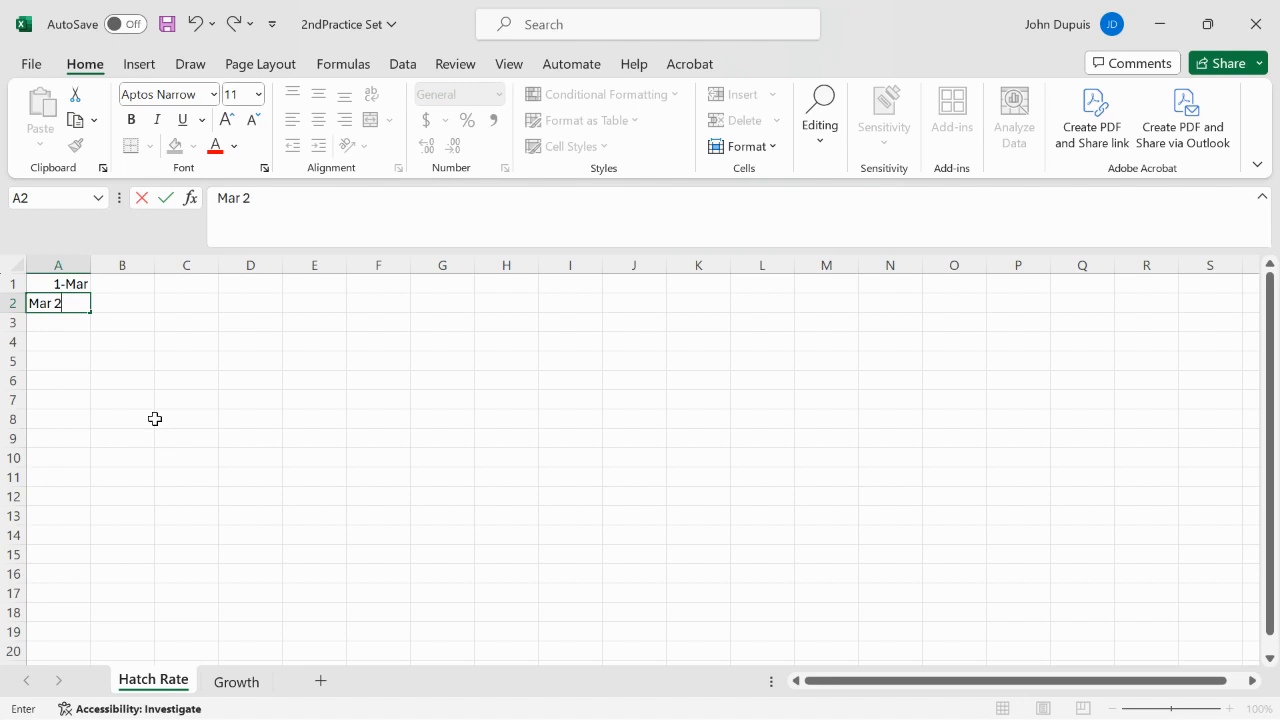
key("Return")
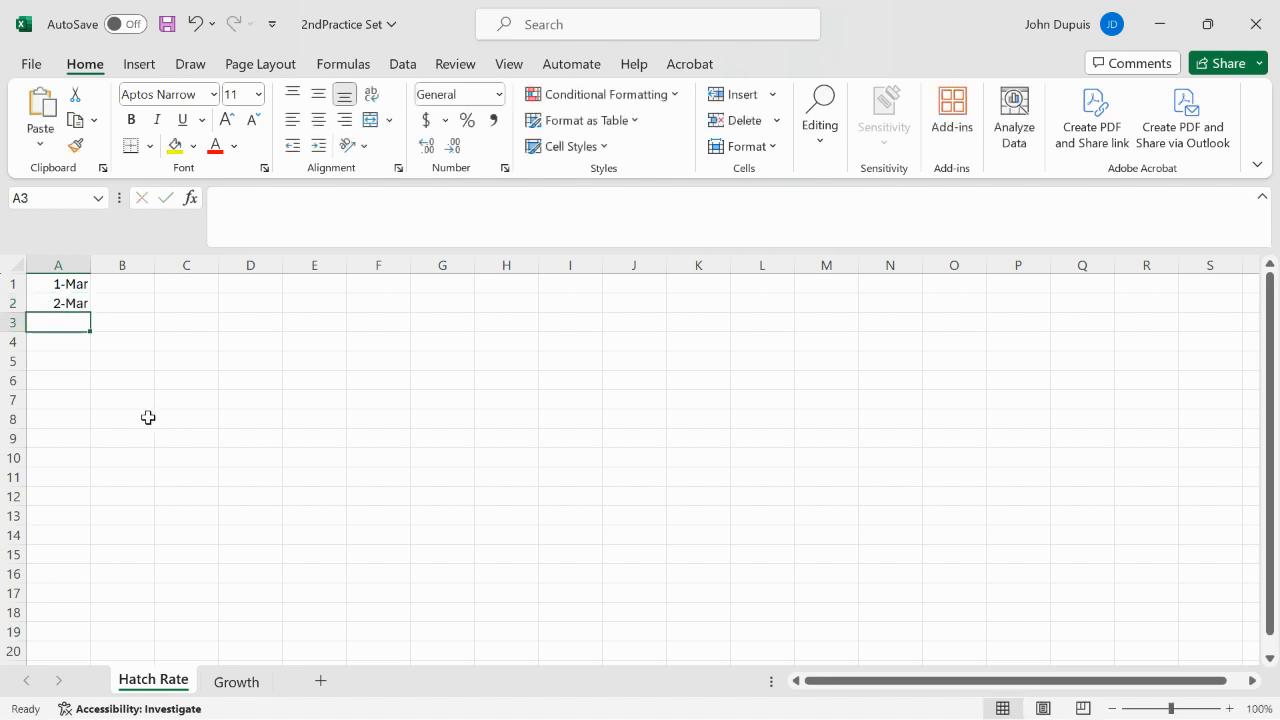
left_click_drag(74, 284, 92, 428)
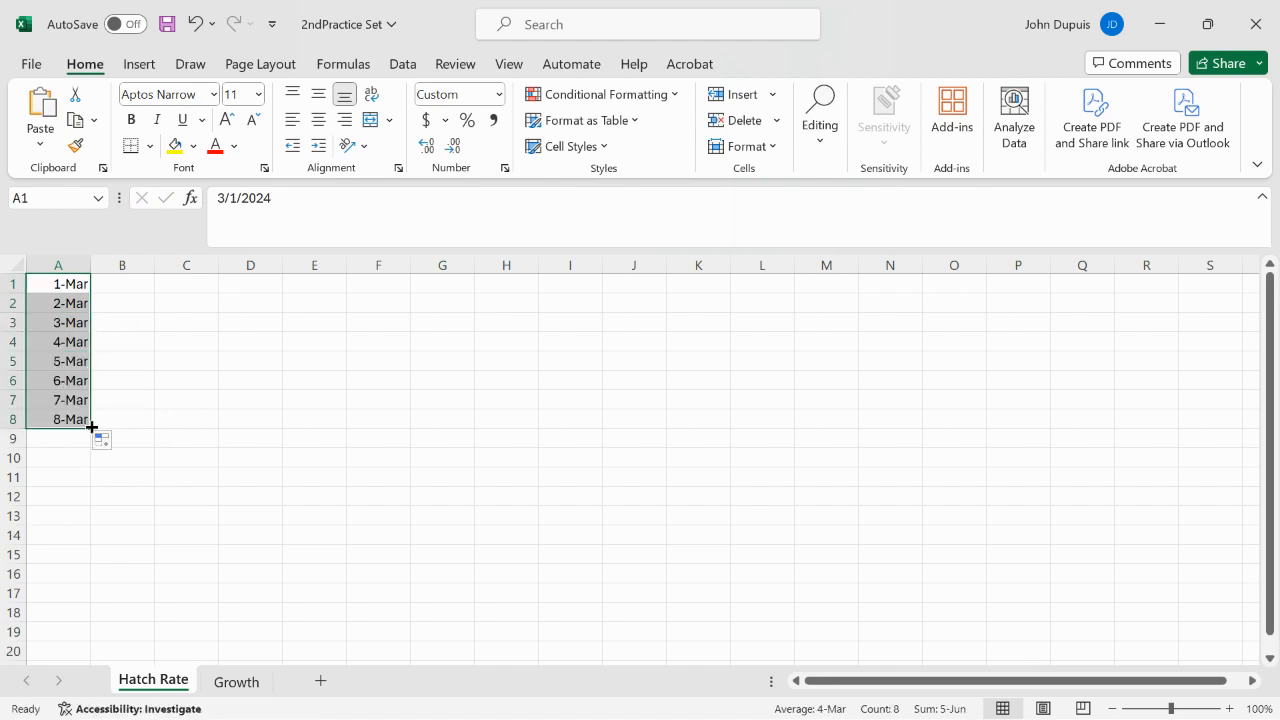
Step: Enter the daily hatch values 1, 3, 9, 17, 11, 6, 2 and 1 beside the dates in B1:B8
left_click(117, 300)
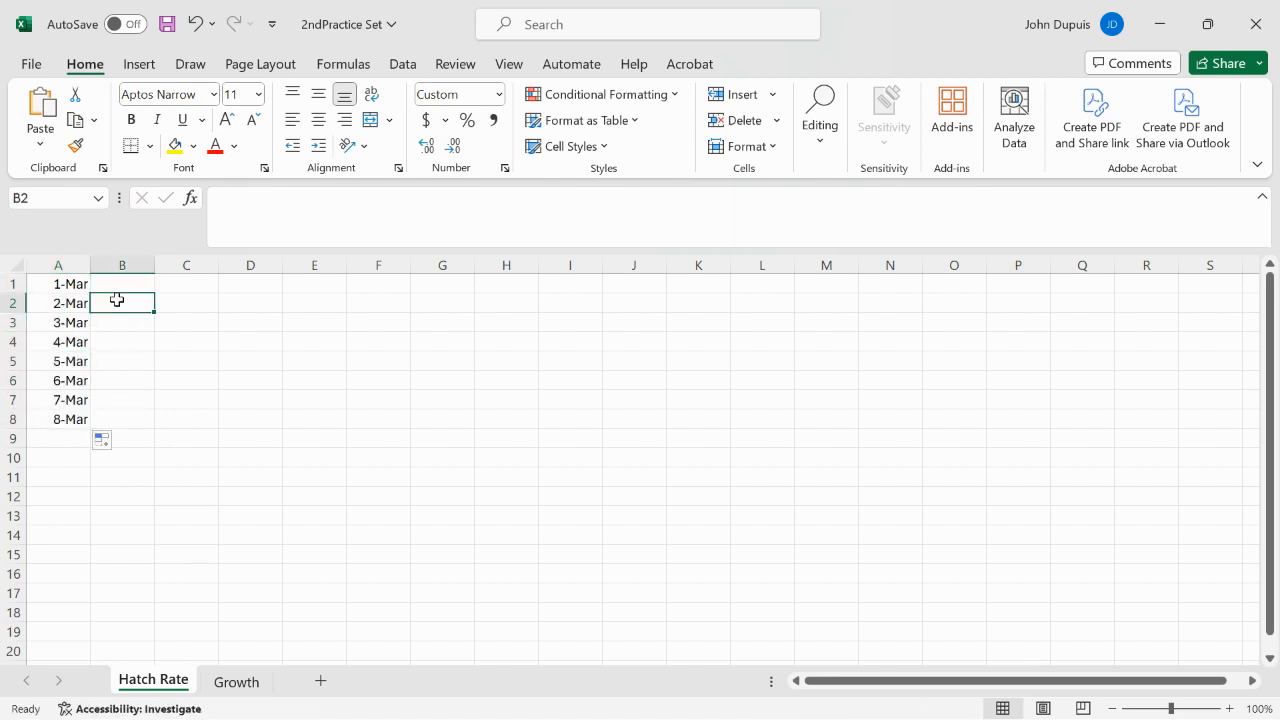
left_click(116, 287)
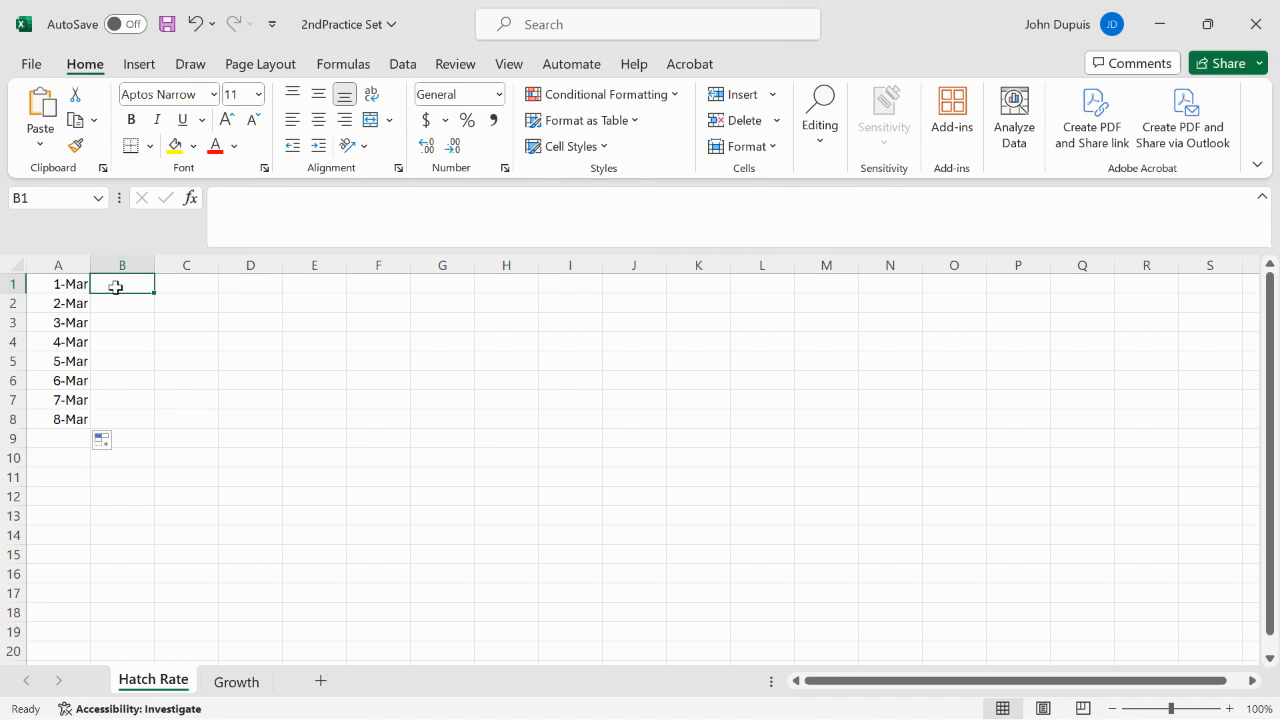
type("1")
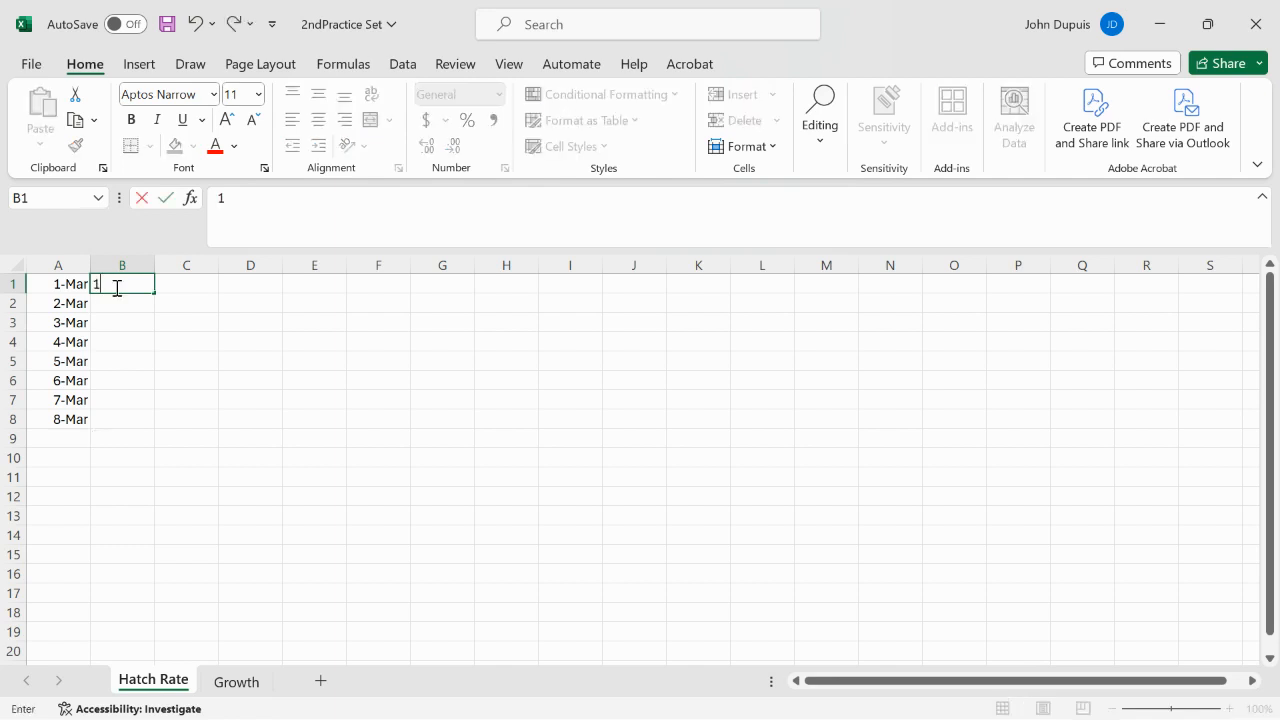
key("Return")
type("3")
key("Return")
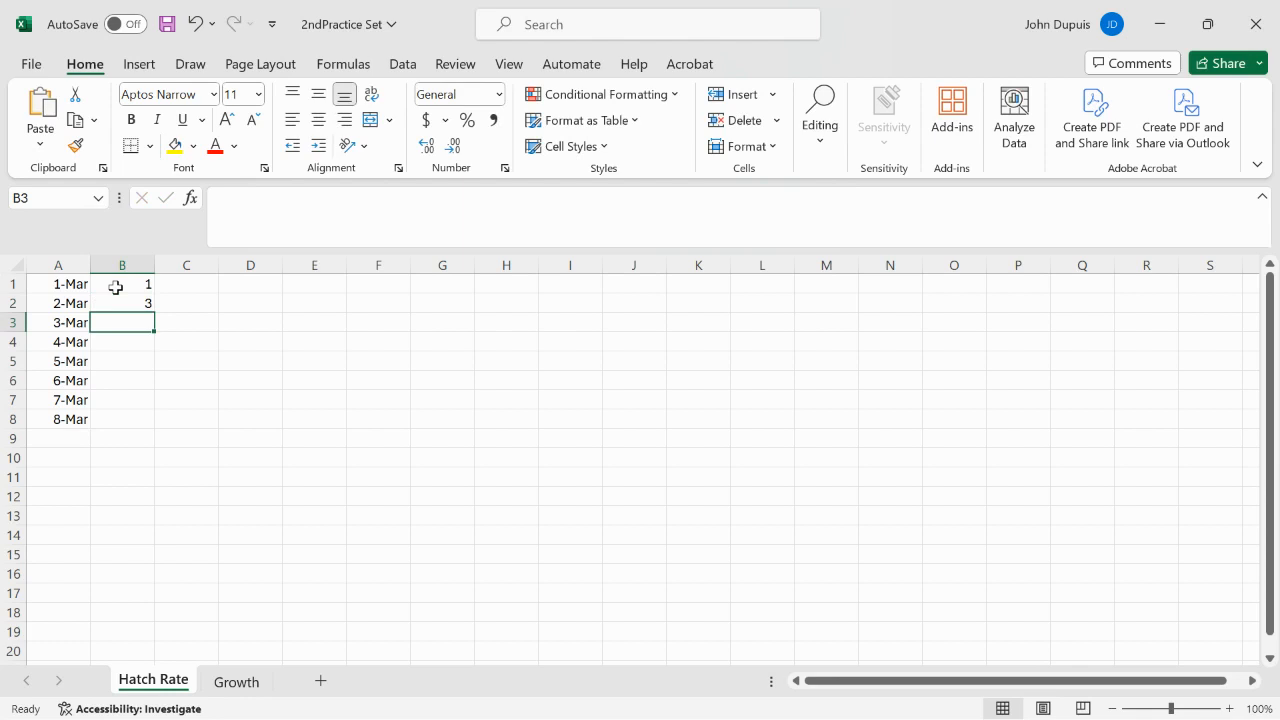
type("9")
key("Return")
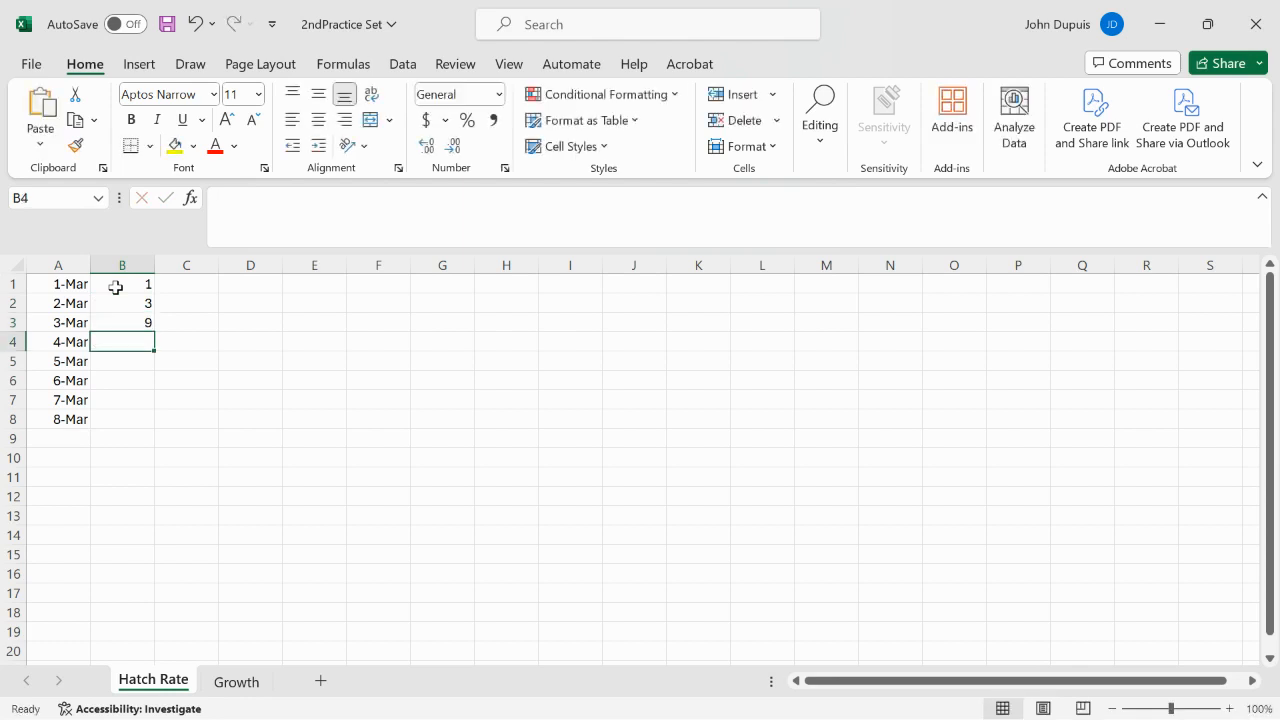
type("17")
key("Return")
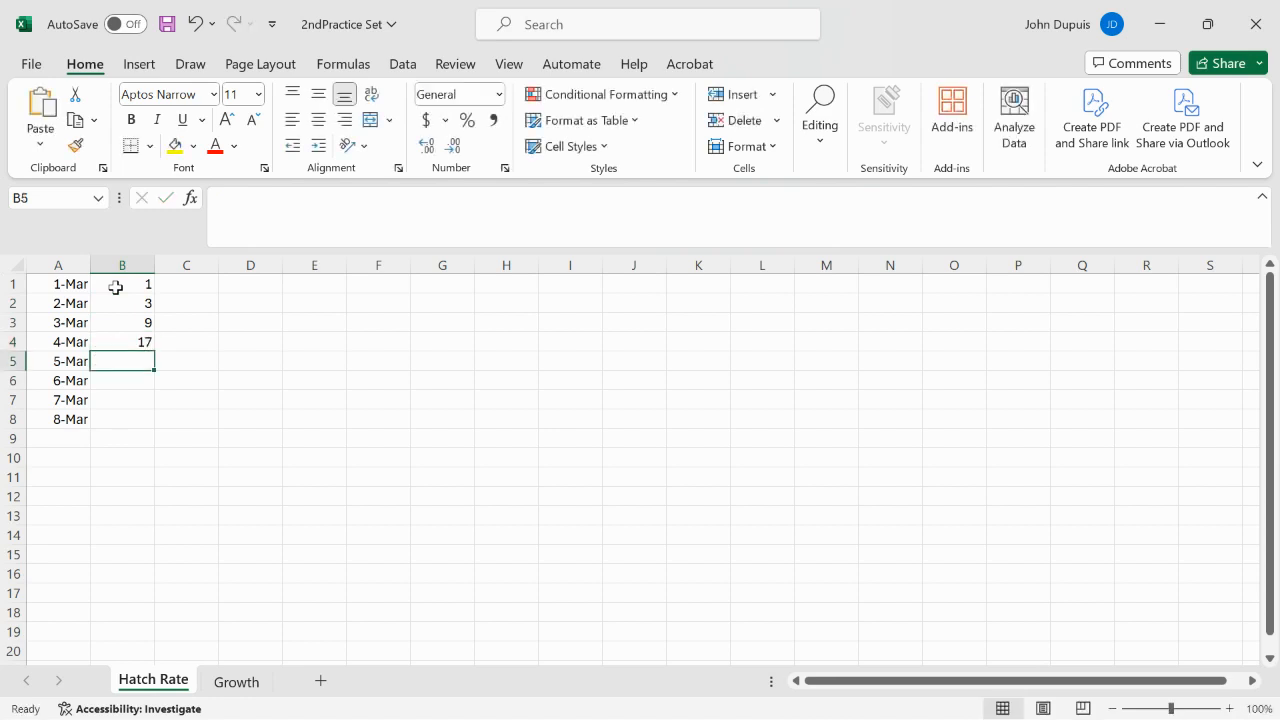
type("11")
key("Return")
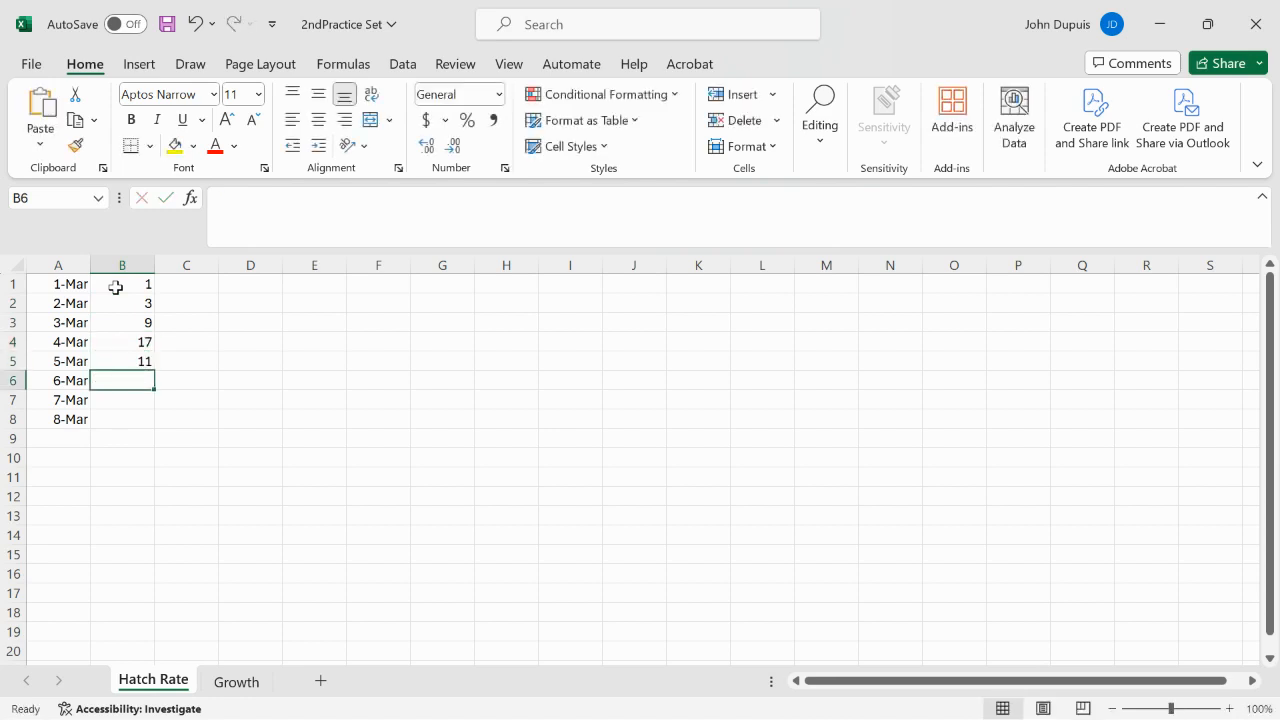
type("6")
key("Return")
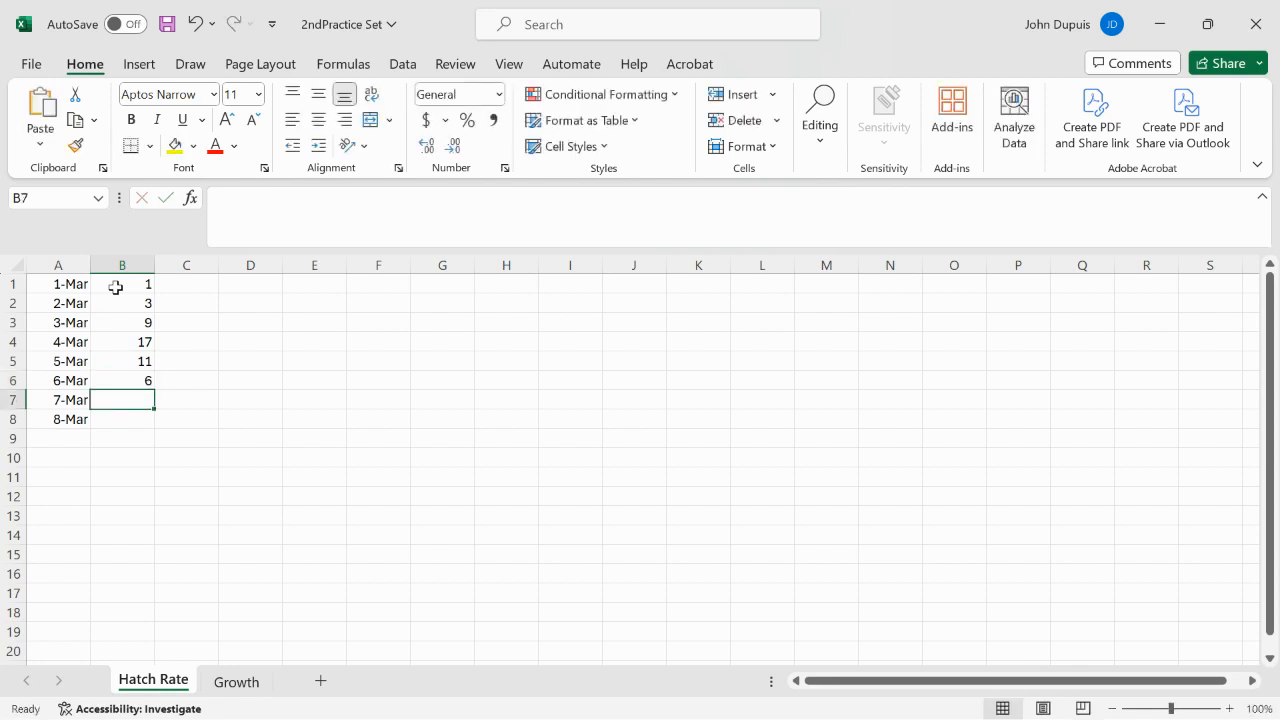
type("1")
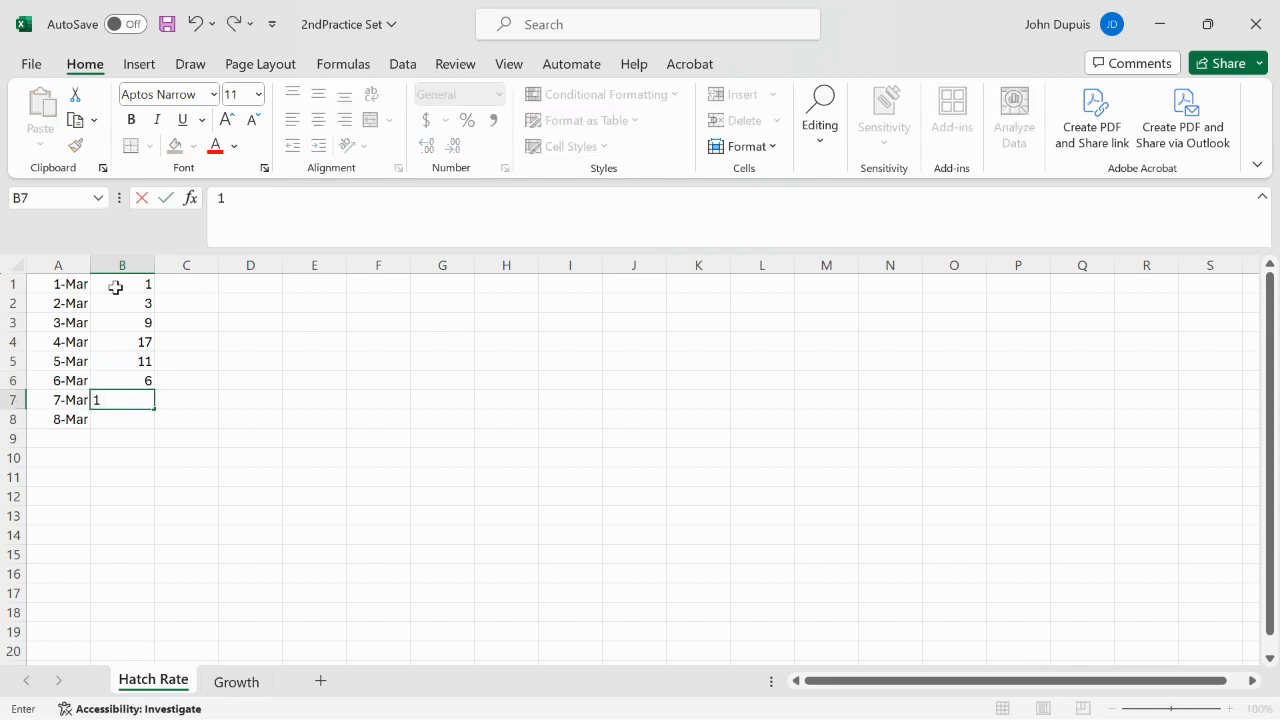
key("Return")
type("1")
key("Return")
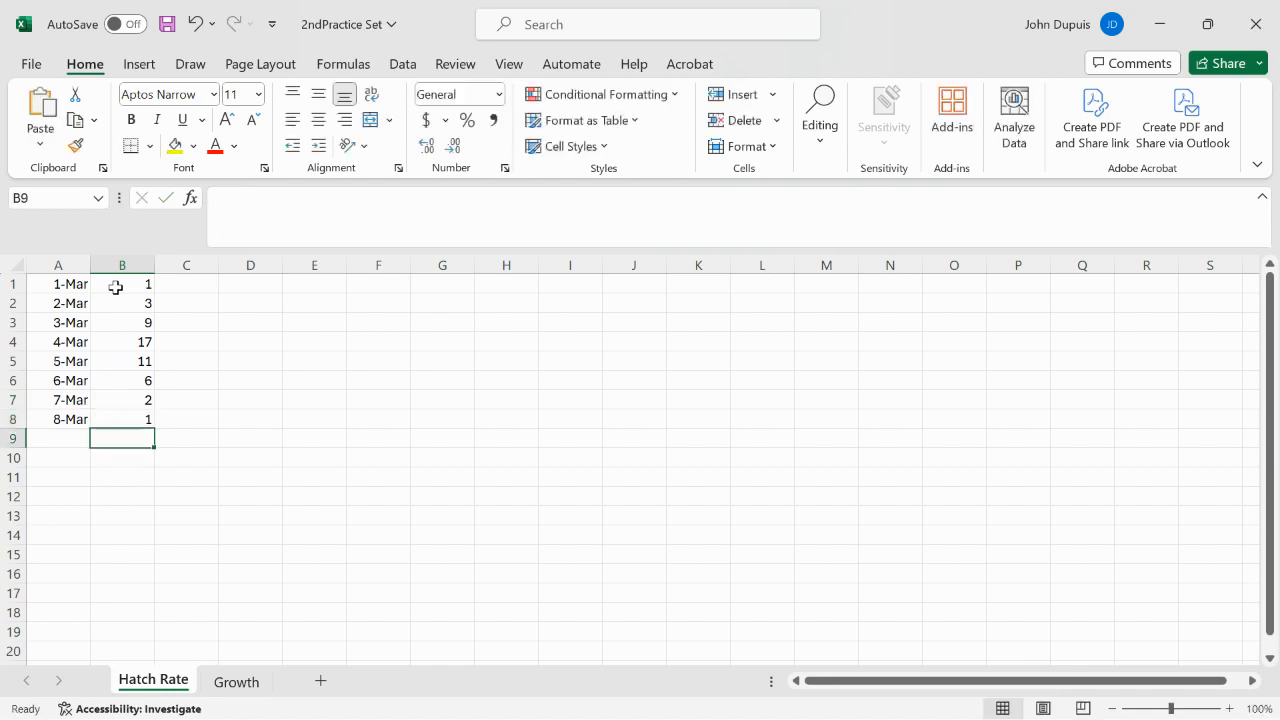
Step: Insert a 2-D line chart from the dates and values in A1:B8
left_click_drag(64, 288, 136, 427)
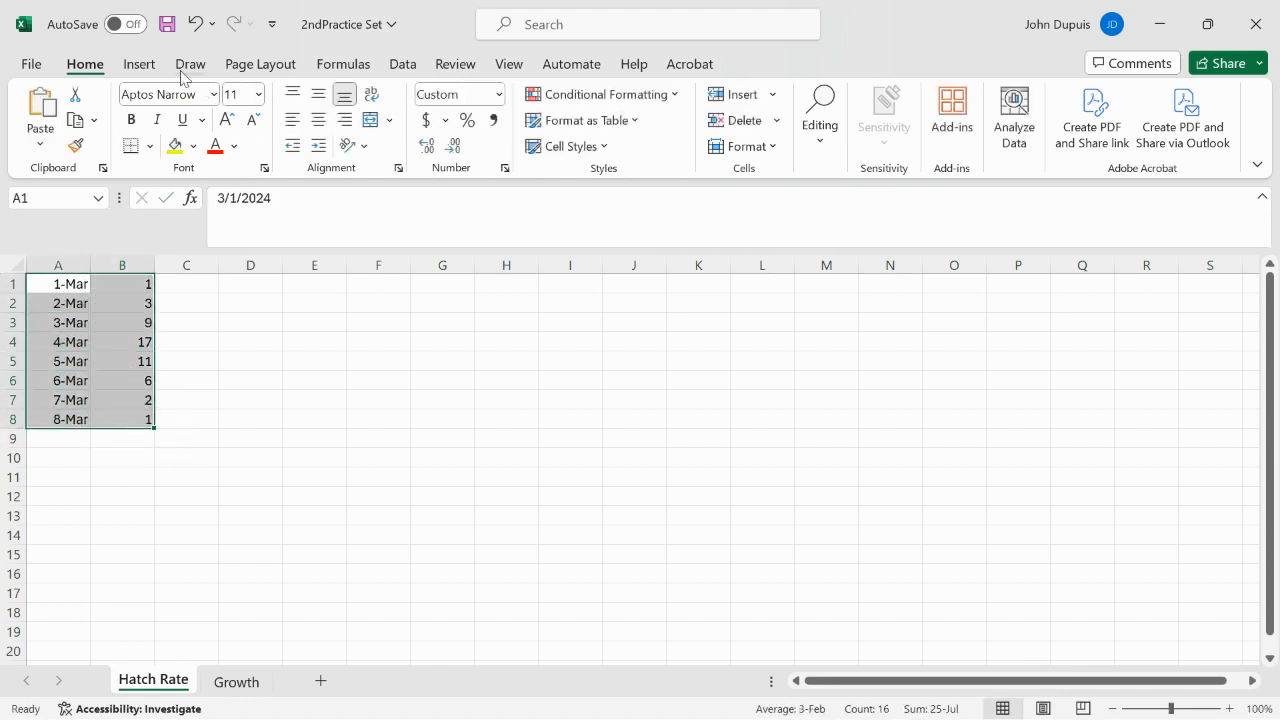
left_click(138, 66)
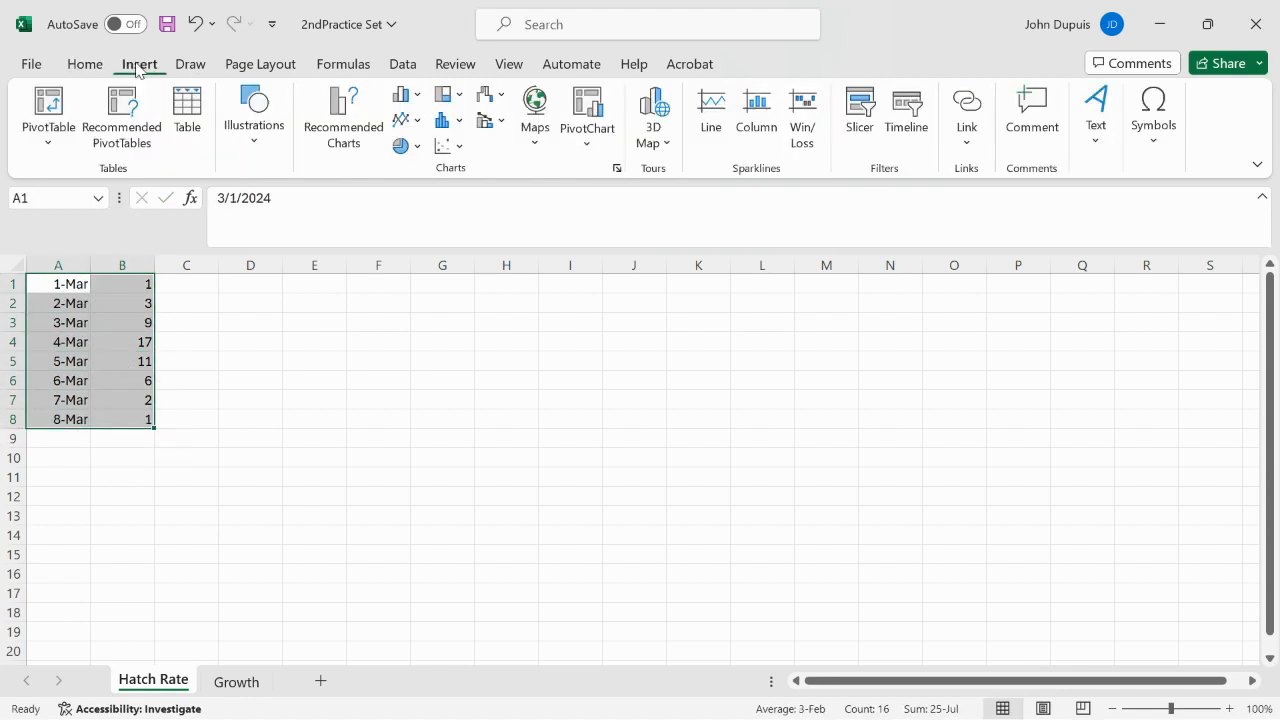
left_click(418, 124)
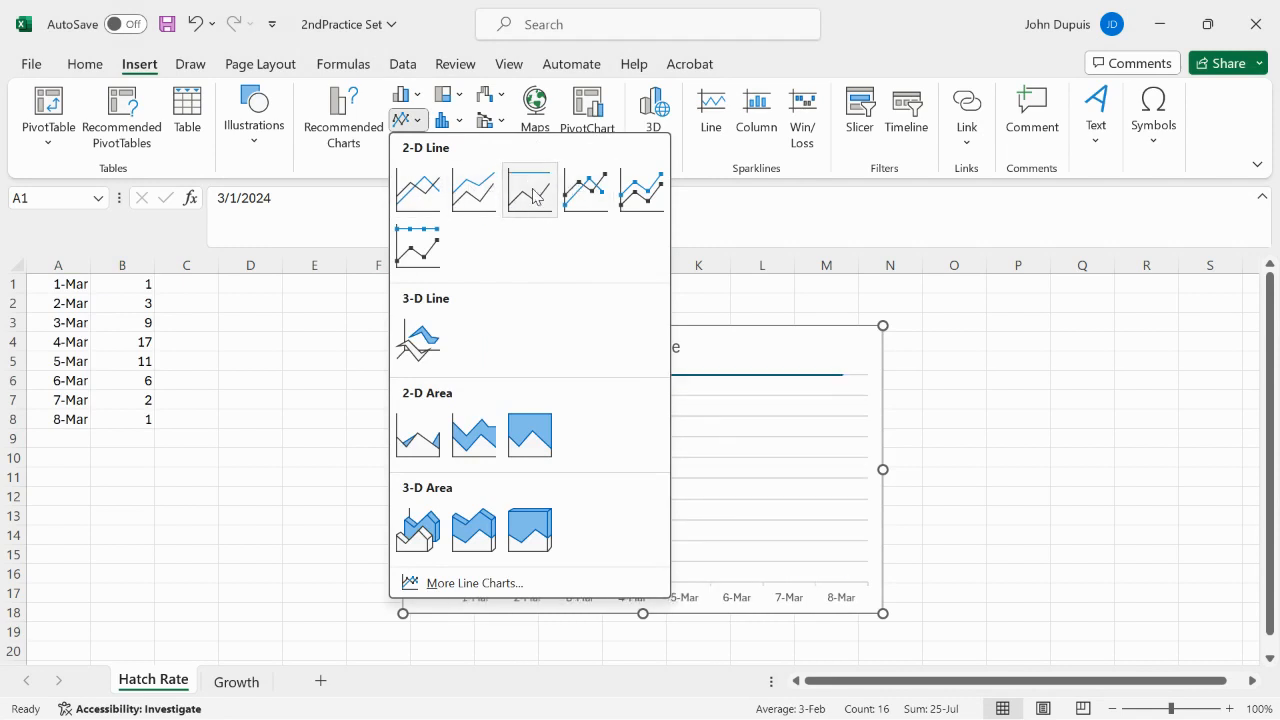
left_click(418, 188)
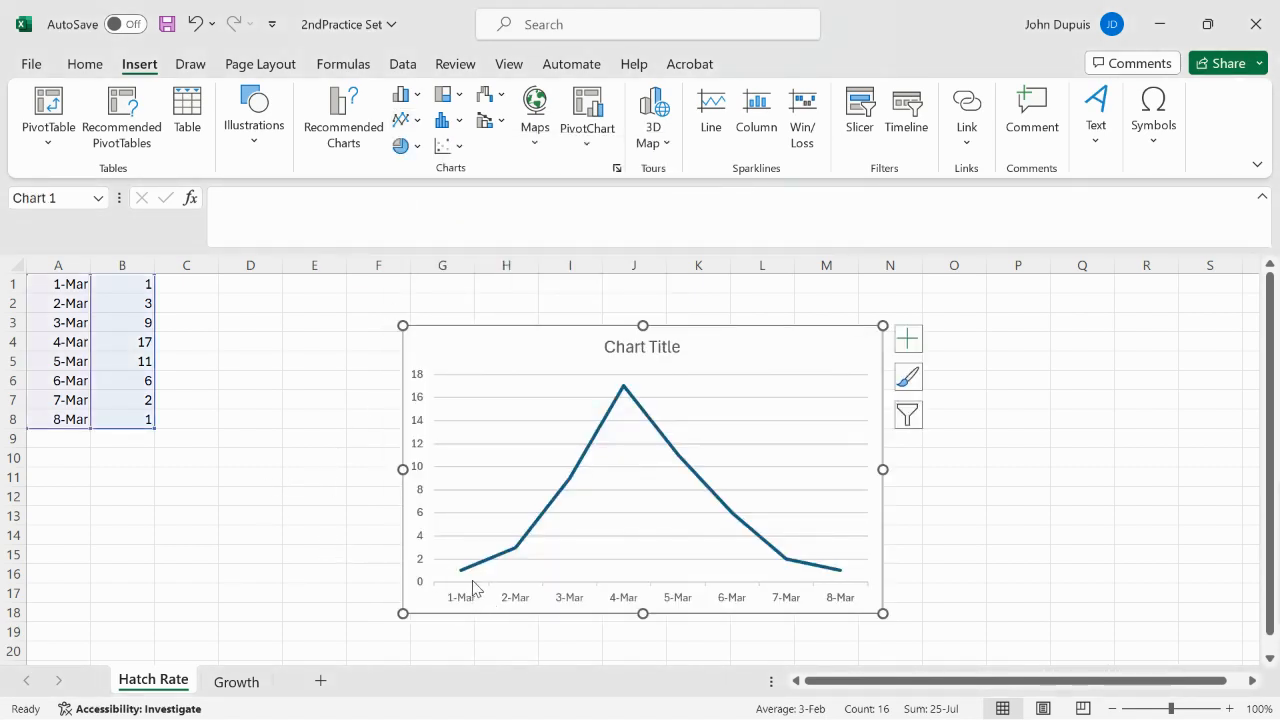
Step: Show a legend and a data table on the new line chart, trying a trendline and removing it again
mouse_move(623, 391)
left_click(909, 342)
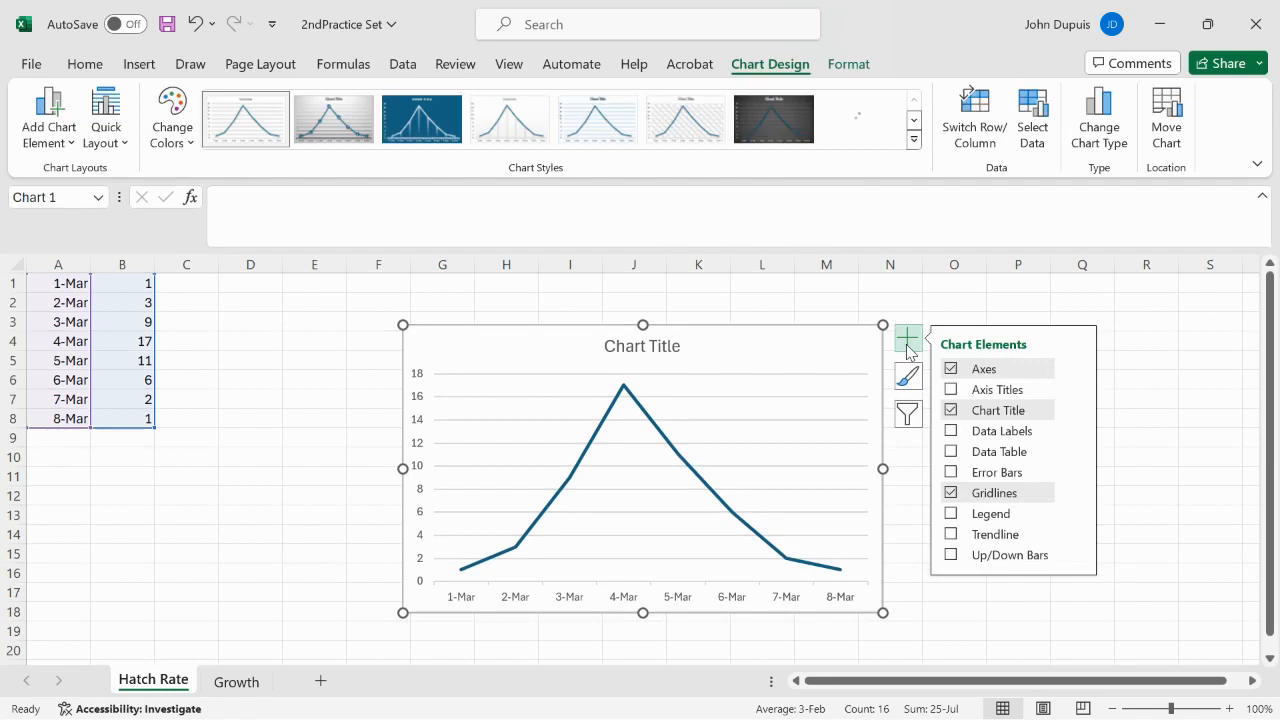
left_click(951, 514)
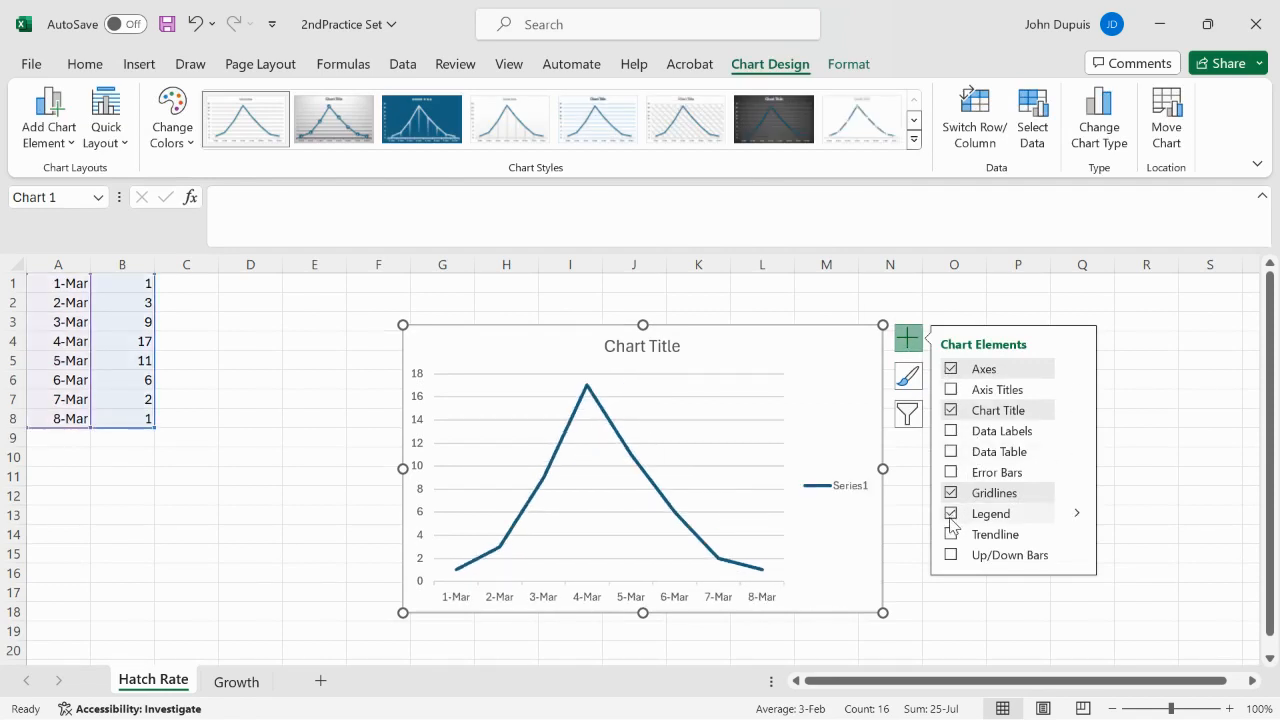
left_click(951, 533)
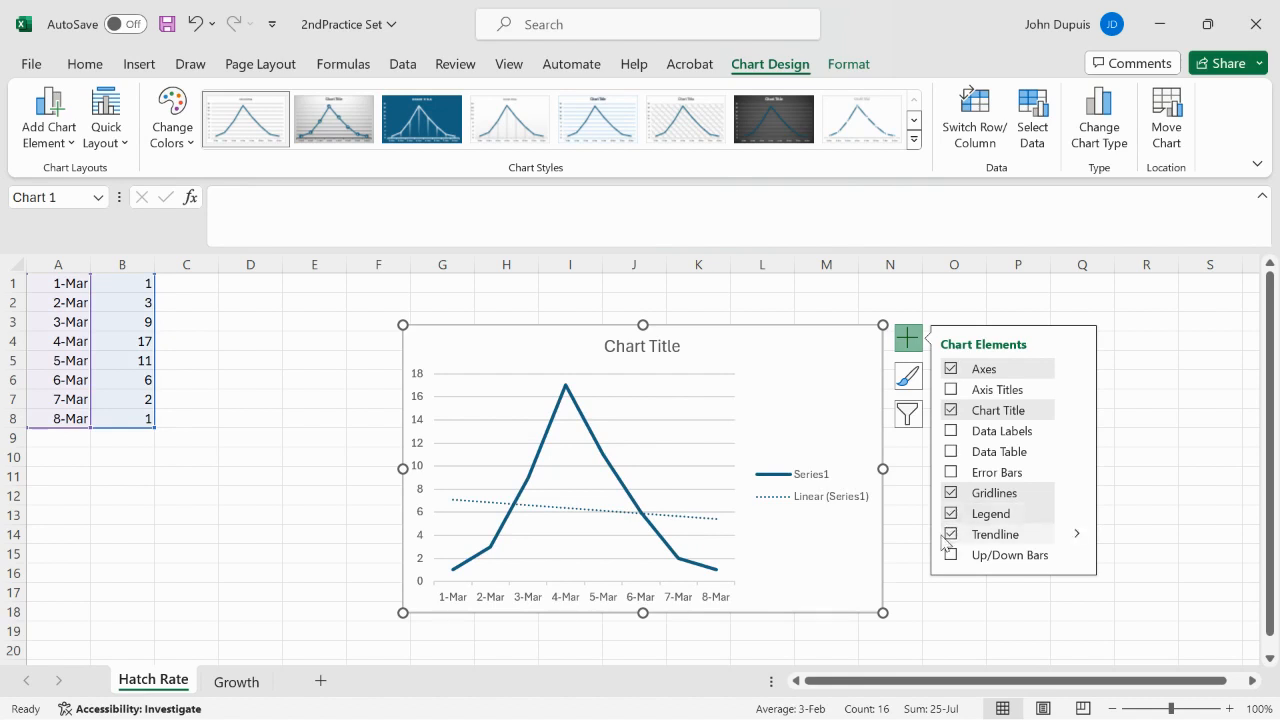
left_click(951, 535)
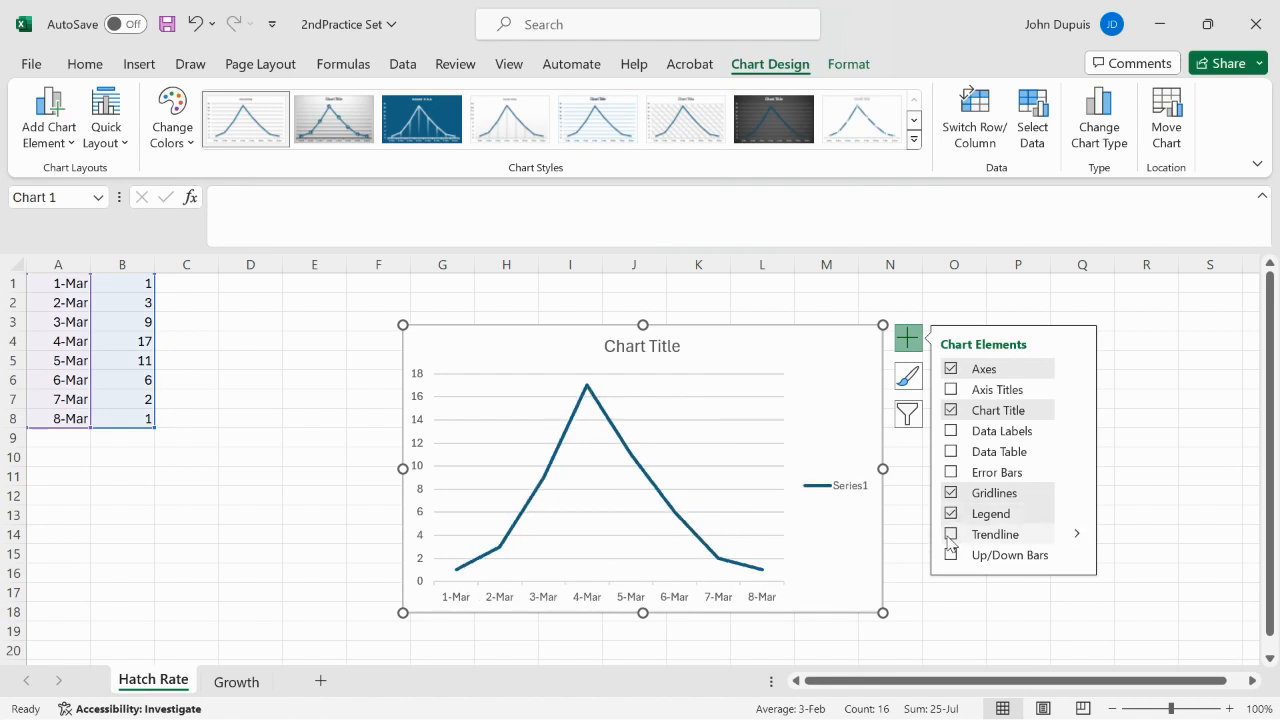
left_click(951, 451)
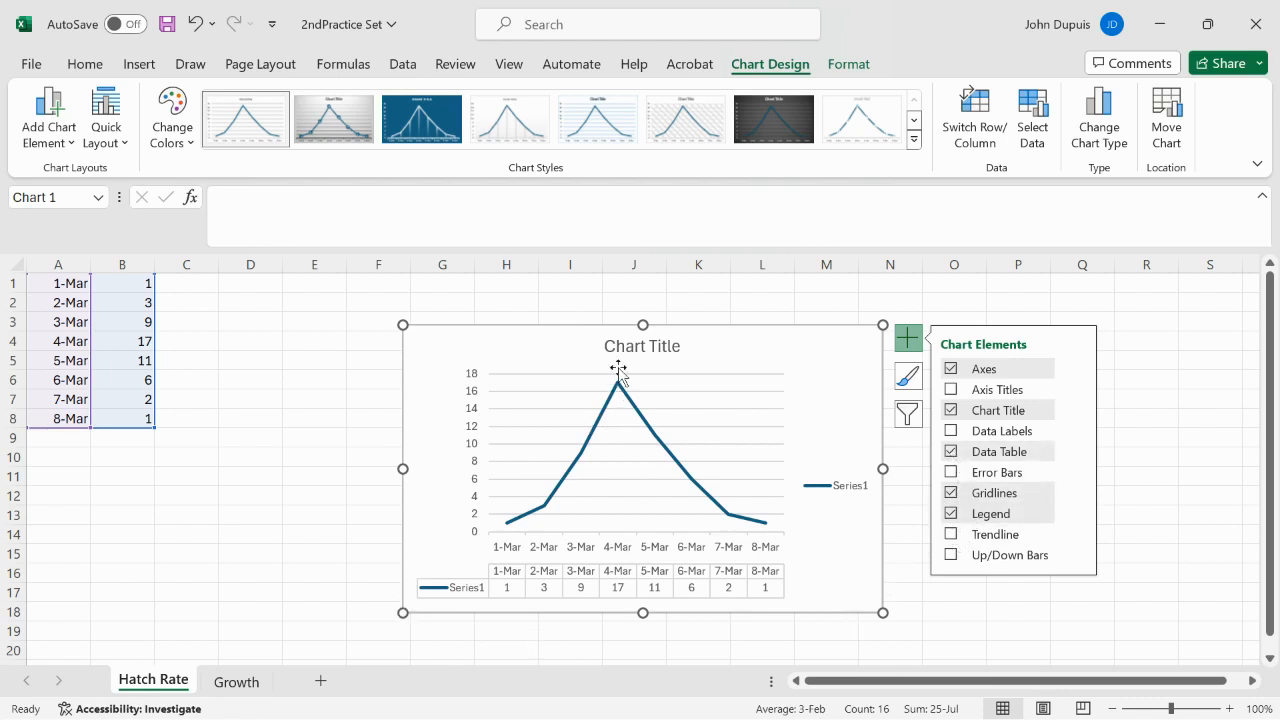
Step: Replace the chart's placeholder title with "Hatch Rate of Paddlefish"
left_click(648, 348)
left_click_drag(681, 345, 605, 342)
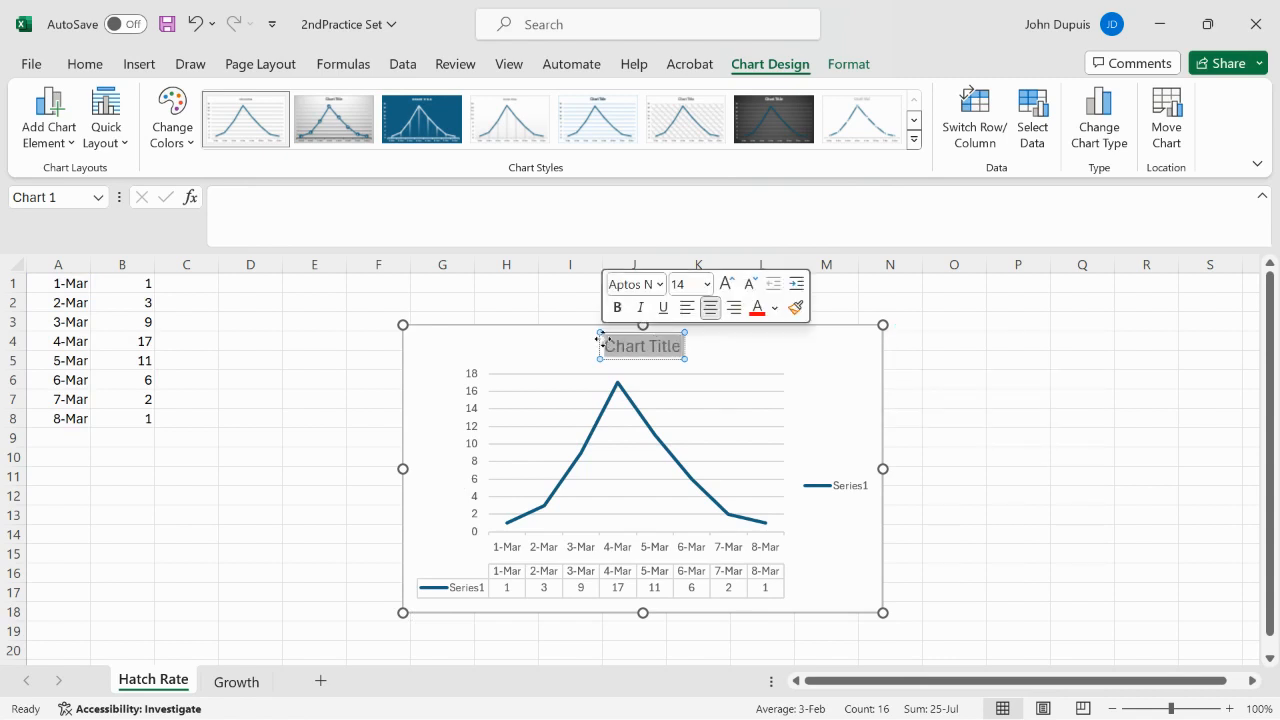
type("Hatch")
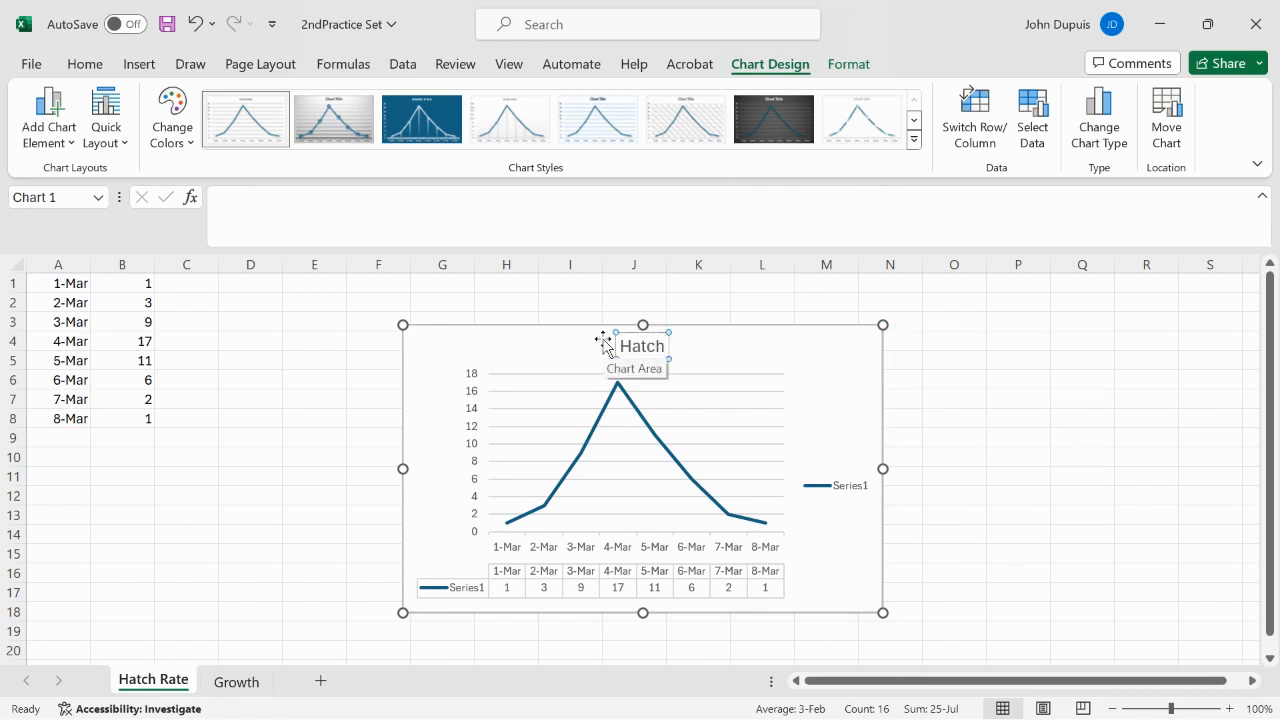
type(" Rate of Pa")
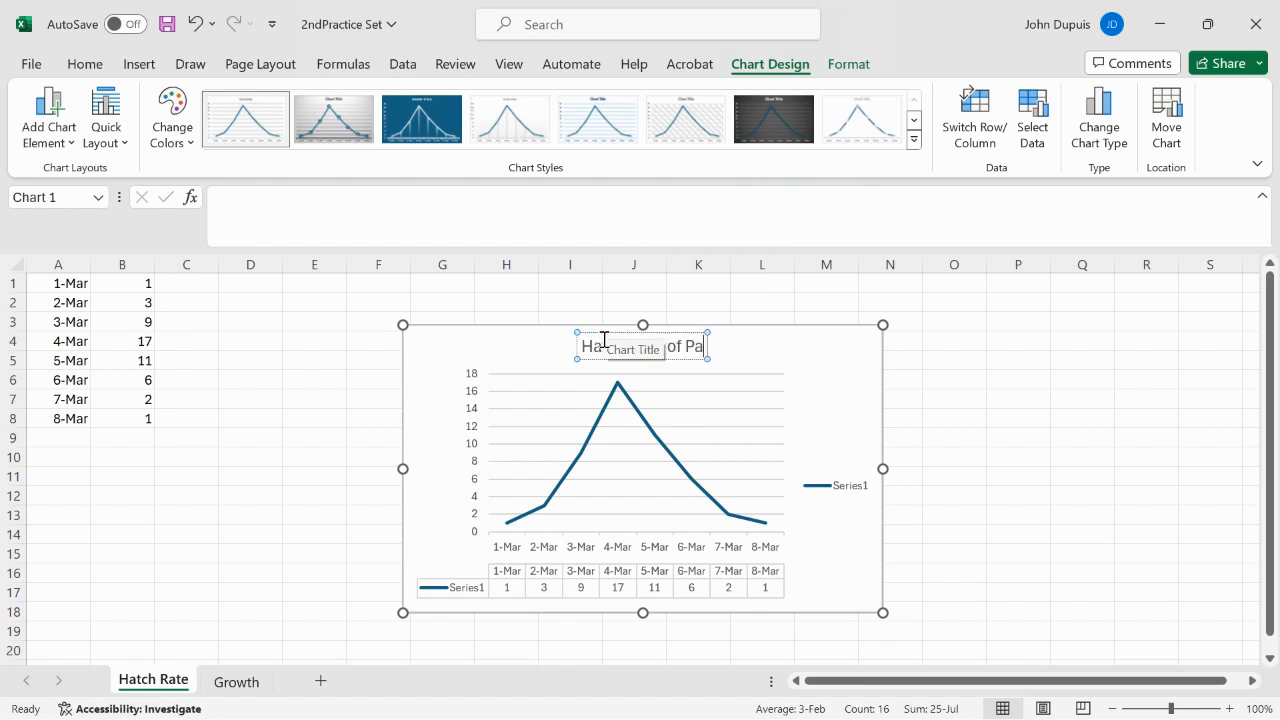
type("ddlefish")
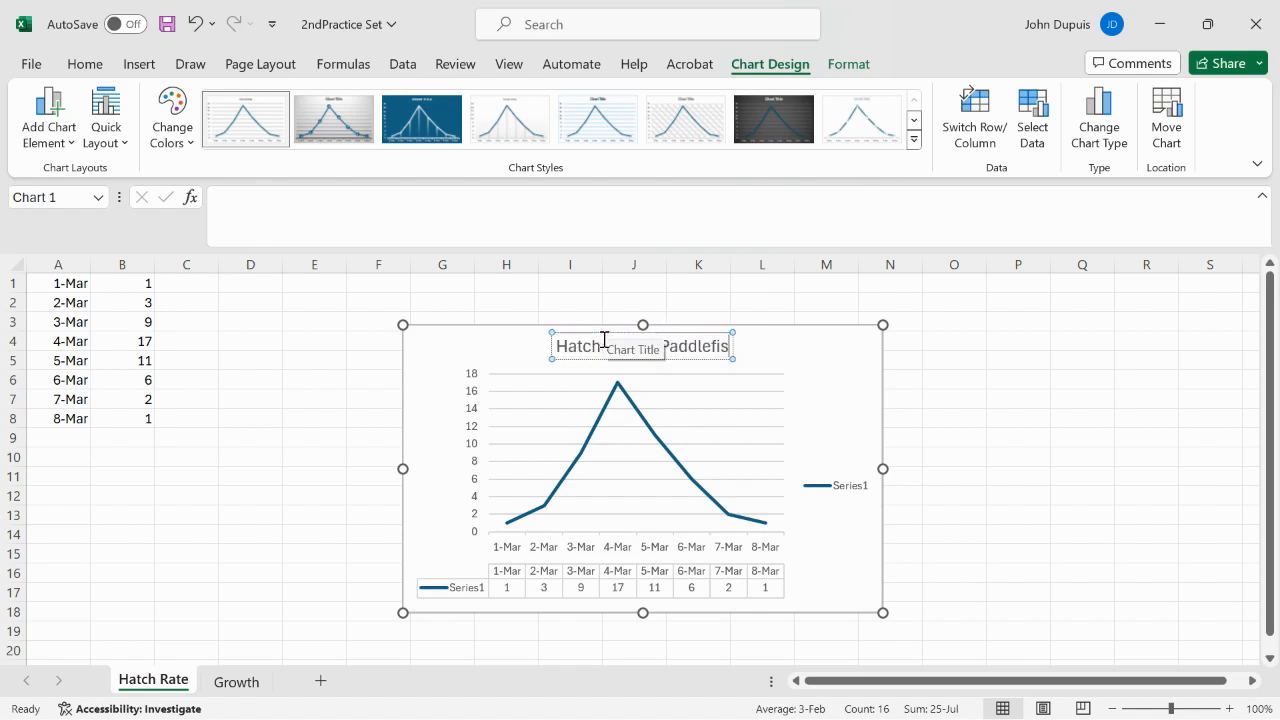
left_click(764, 357)
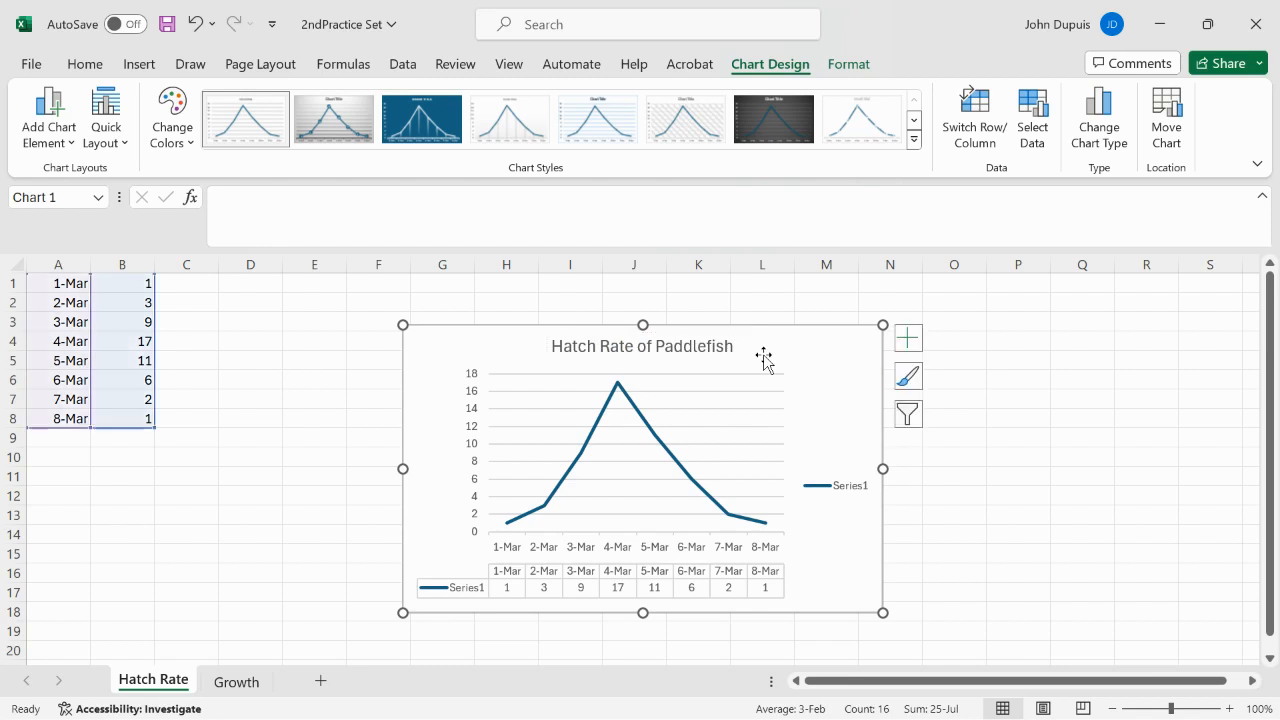
Step: Make the chart title bold and set its font size to 18
left_click(728, 346)
left_click_drag(734, 346, 551, 346)
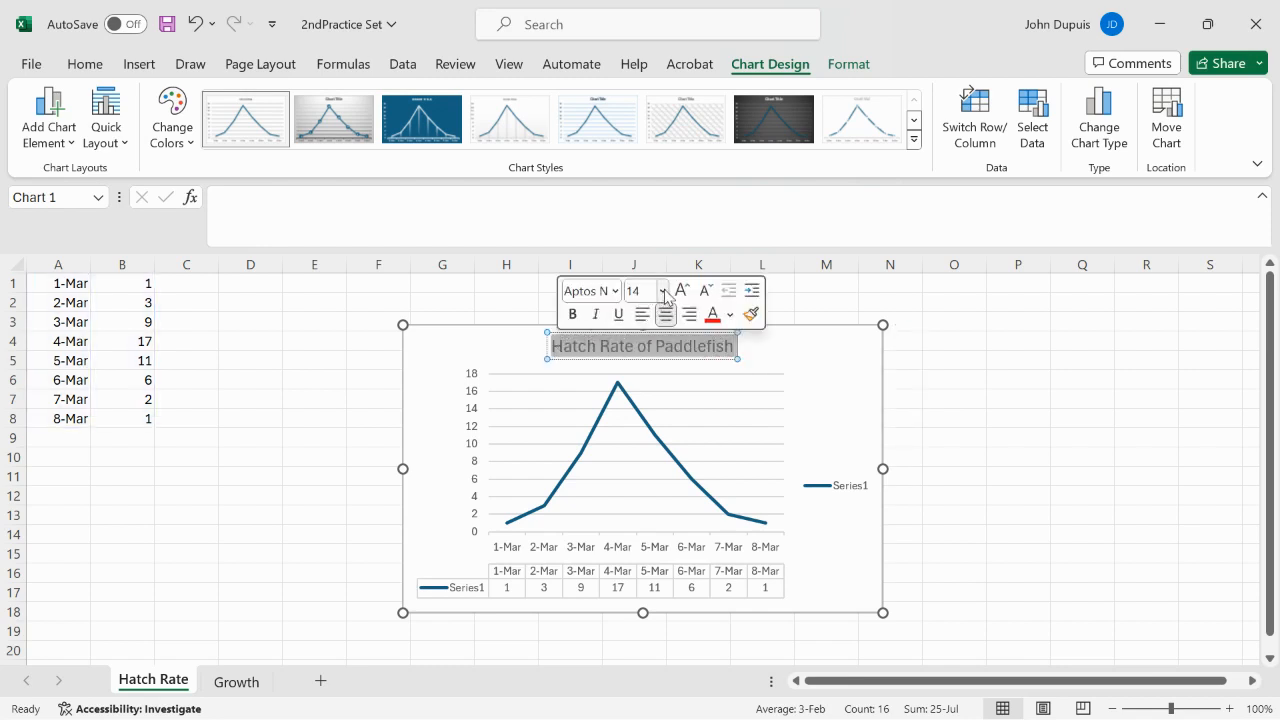
left_click(572, 314)
left_click(662, 291)
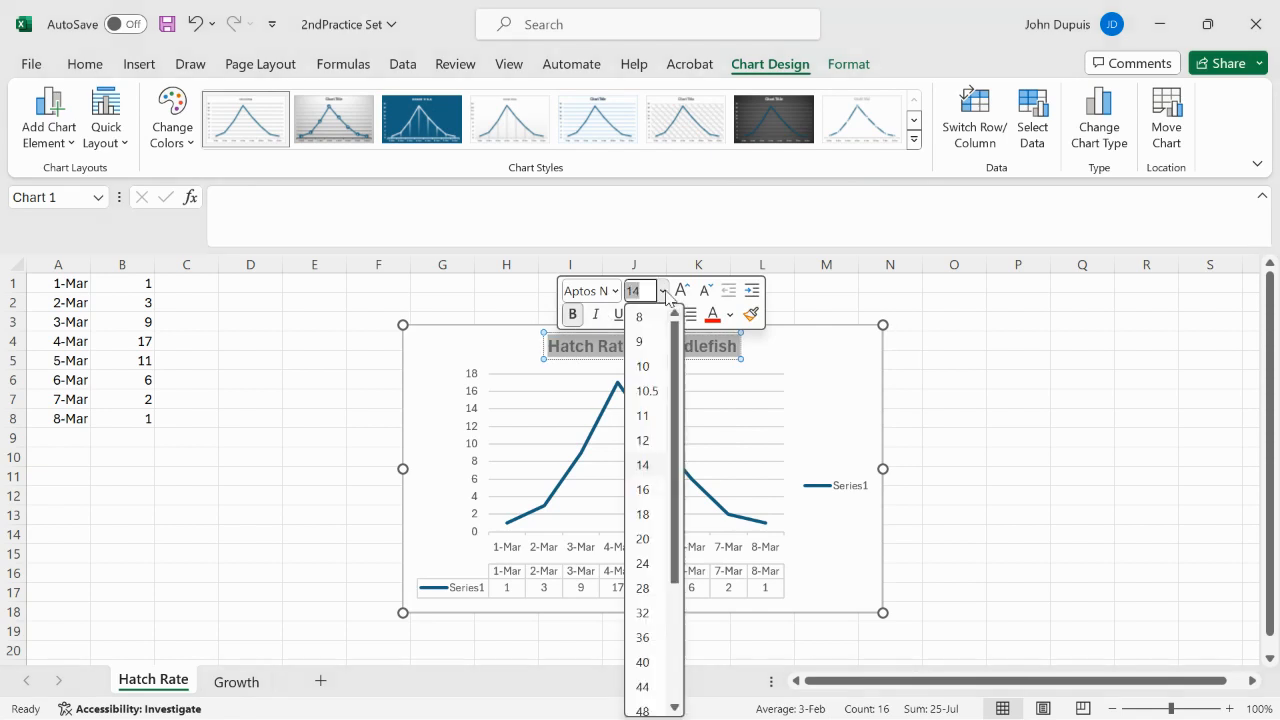
left_click(647, 516)
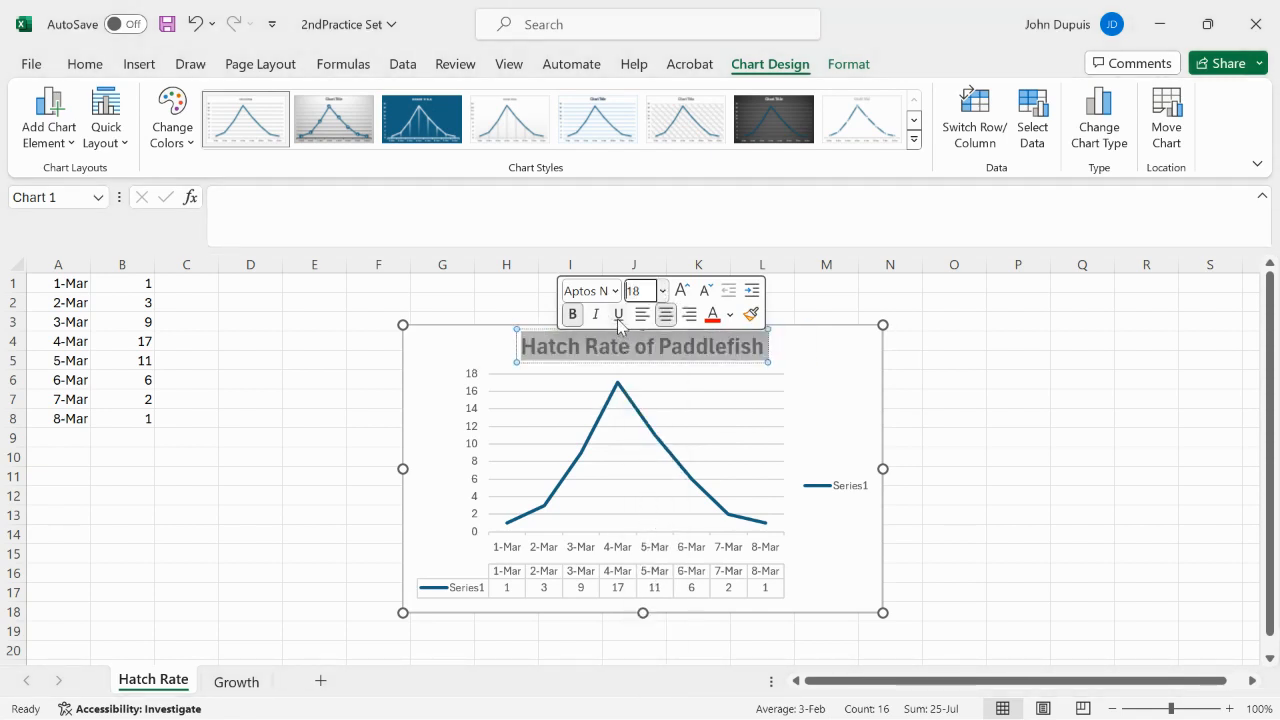
left_click(936, 358)
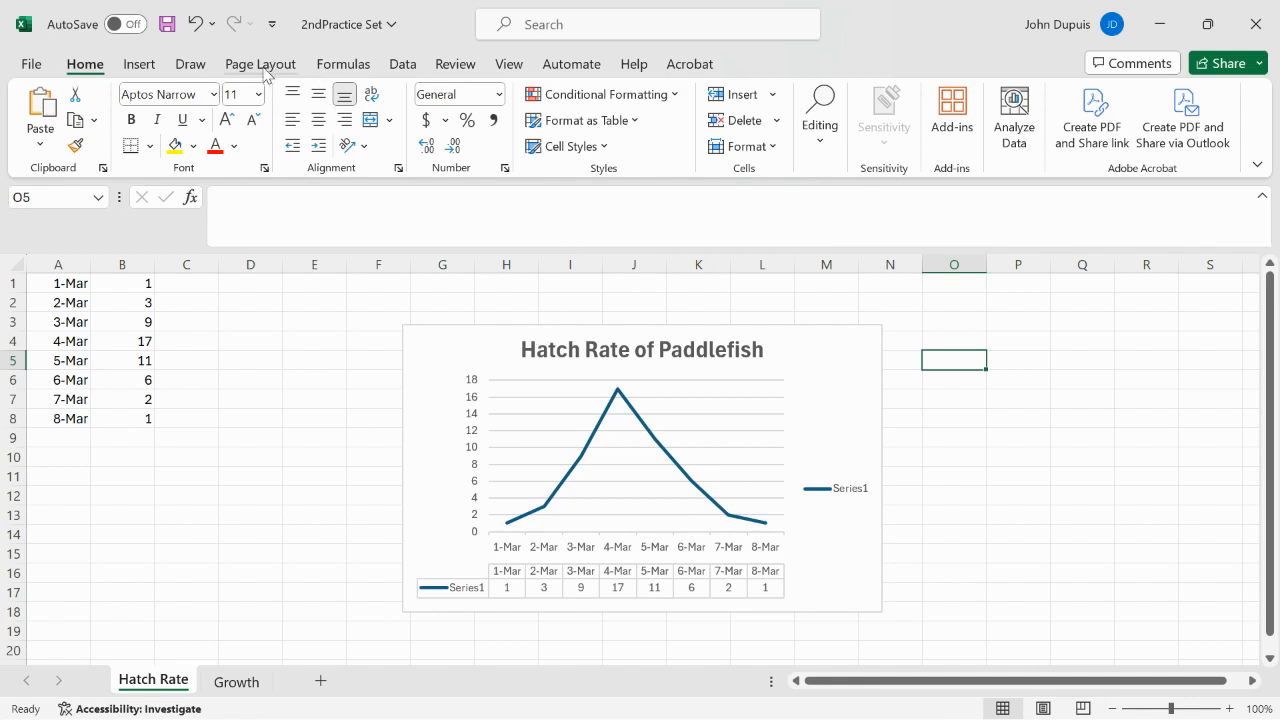
Step: Open the chart area formatting options and apply the dark chart style Style 7 to the hatch rate chart
left_click(654, 374)
double_click(816, 330)
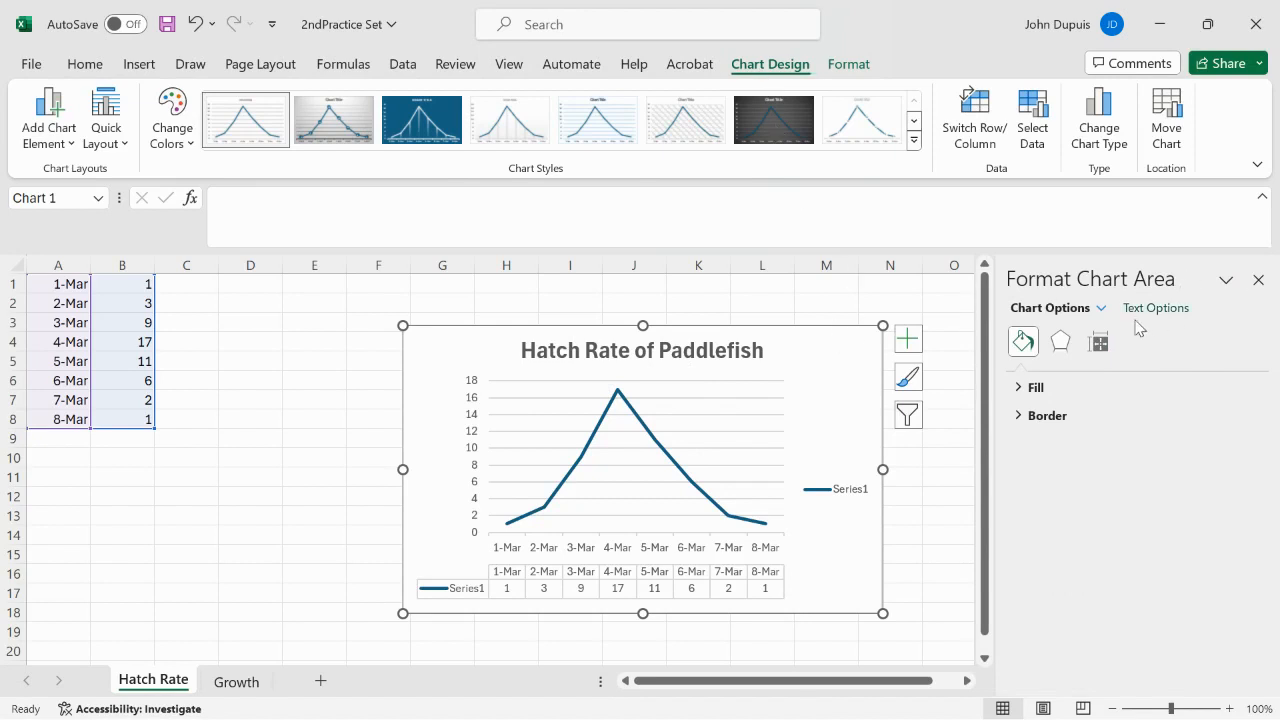
left_click(765, 131)
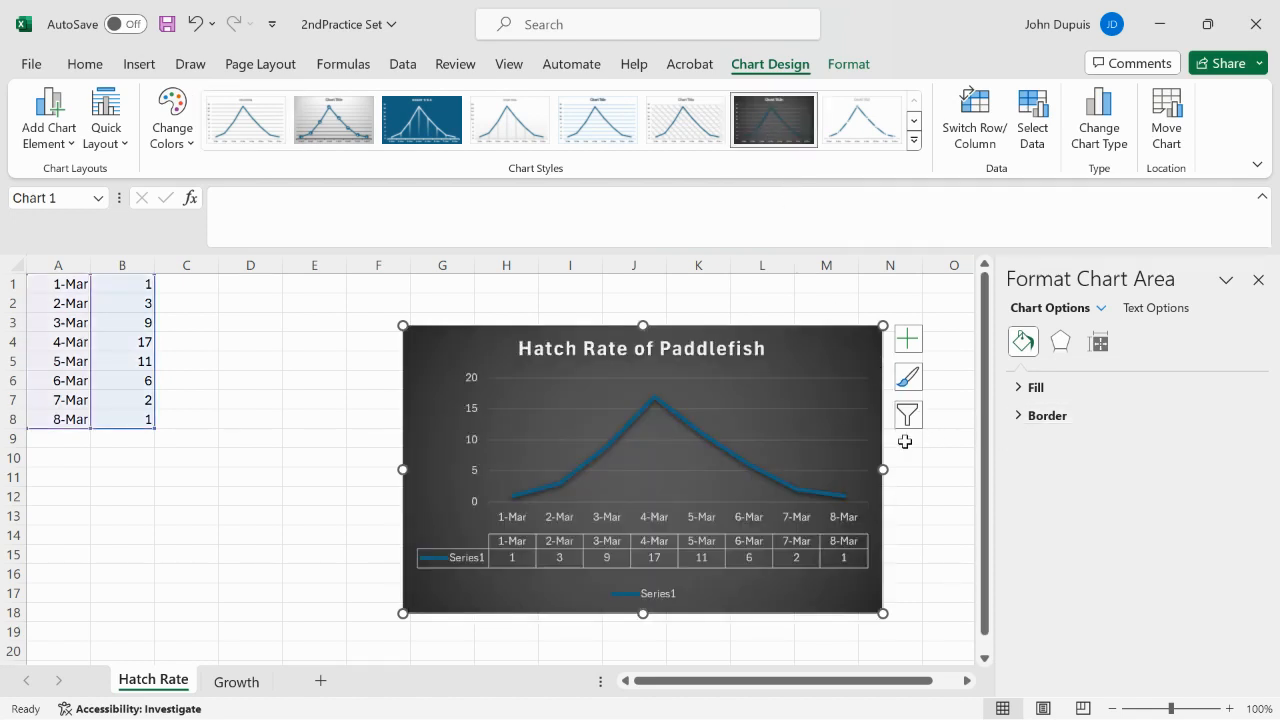
Step: Change the line color of the chart's data series to solid yellow
left_click(687, 432)
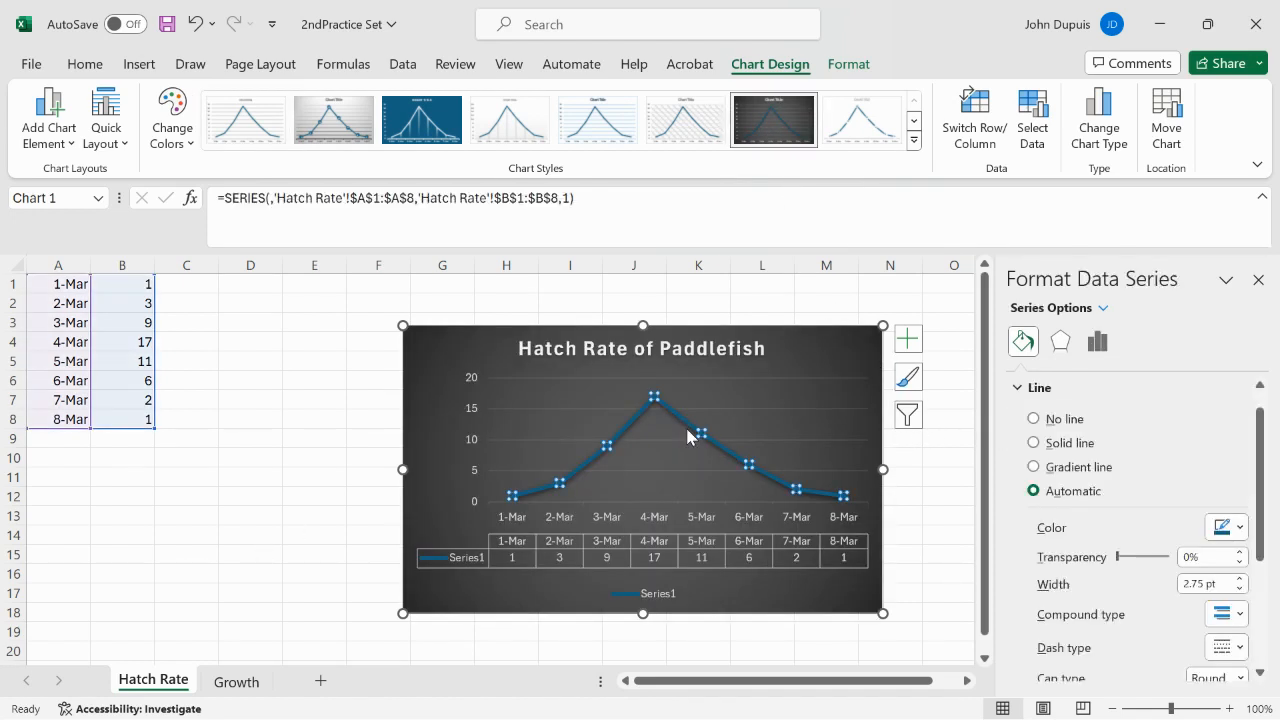
left_click(1239, 529)
left_click(1164, 473)
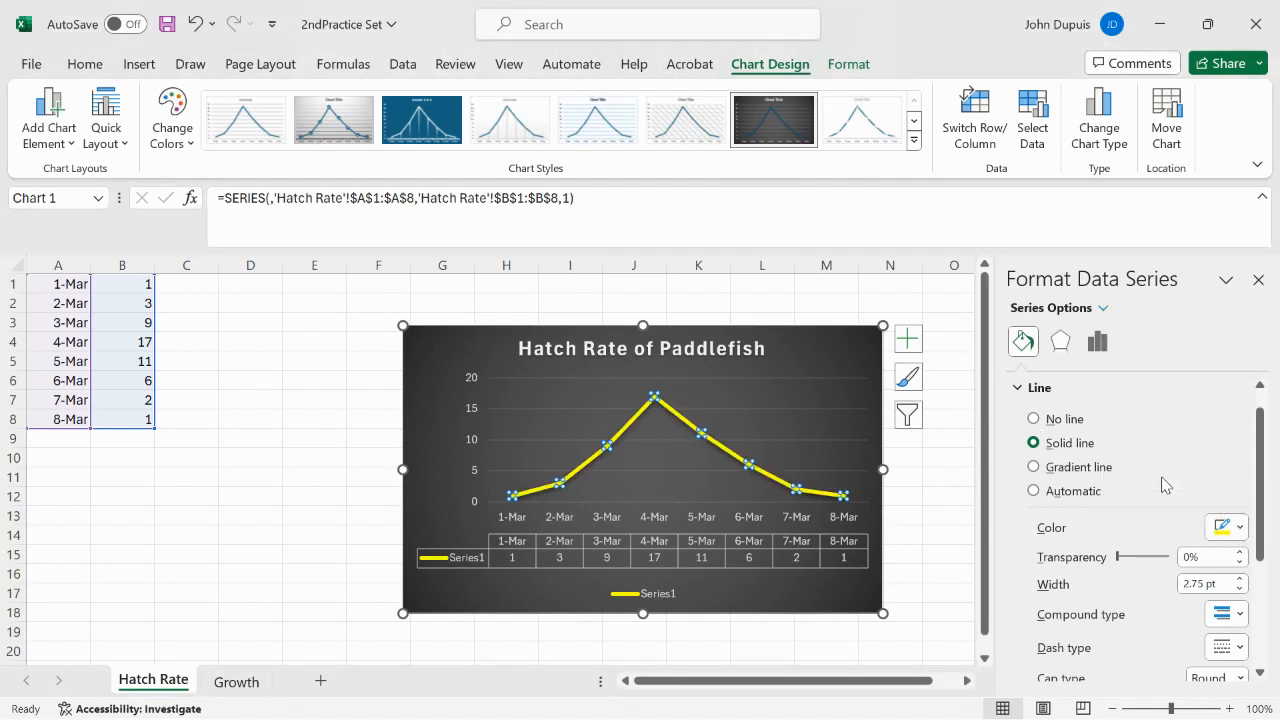
left_click(374, 481)
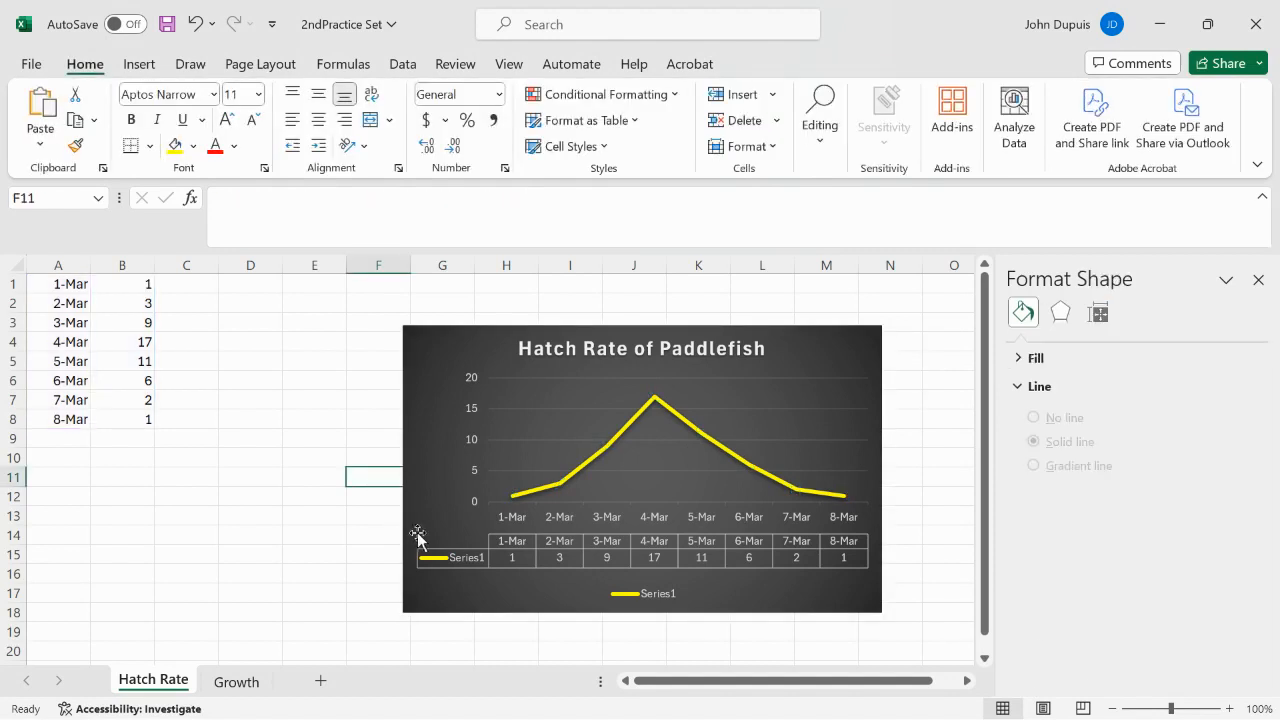
left_click(465, 555)
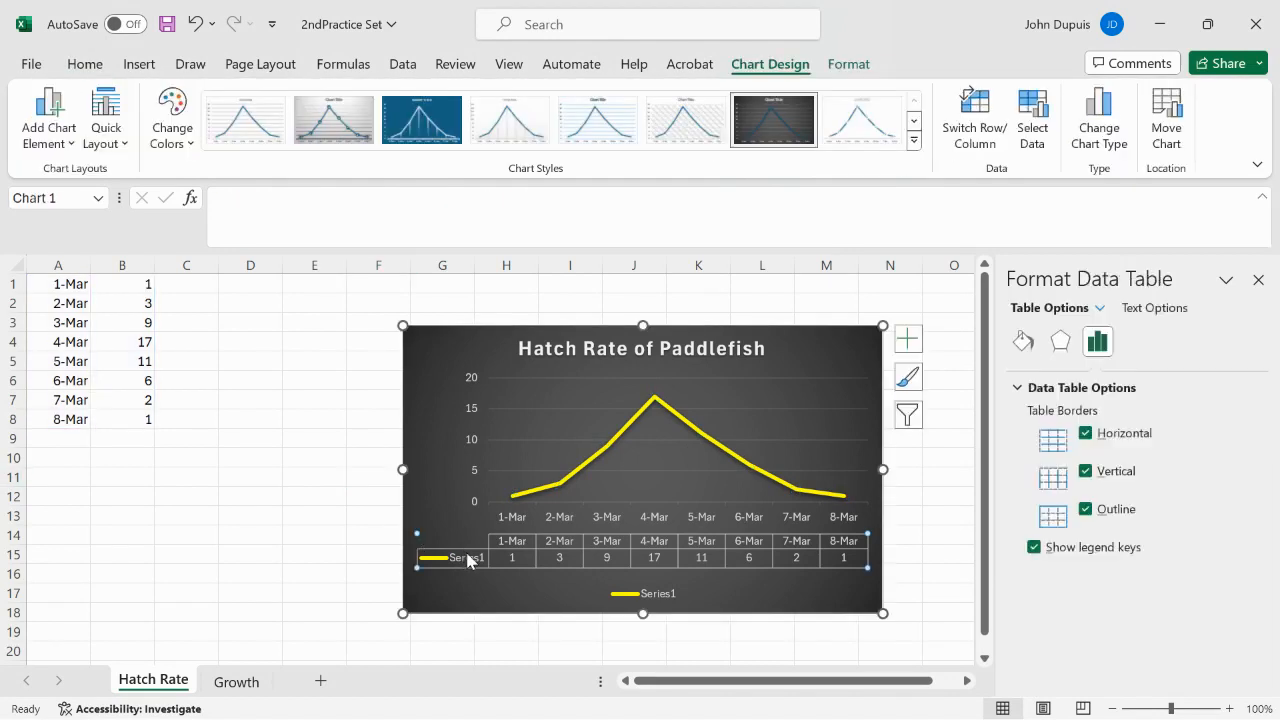
left_click(656, 598)
left_click(657, 598)
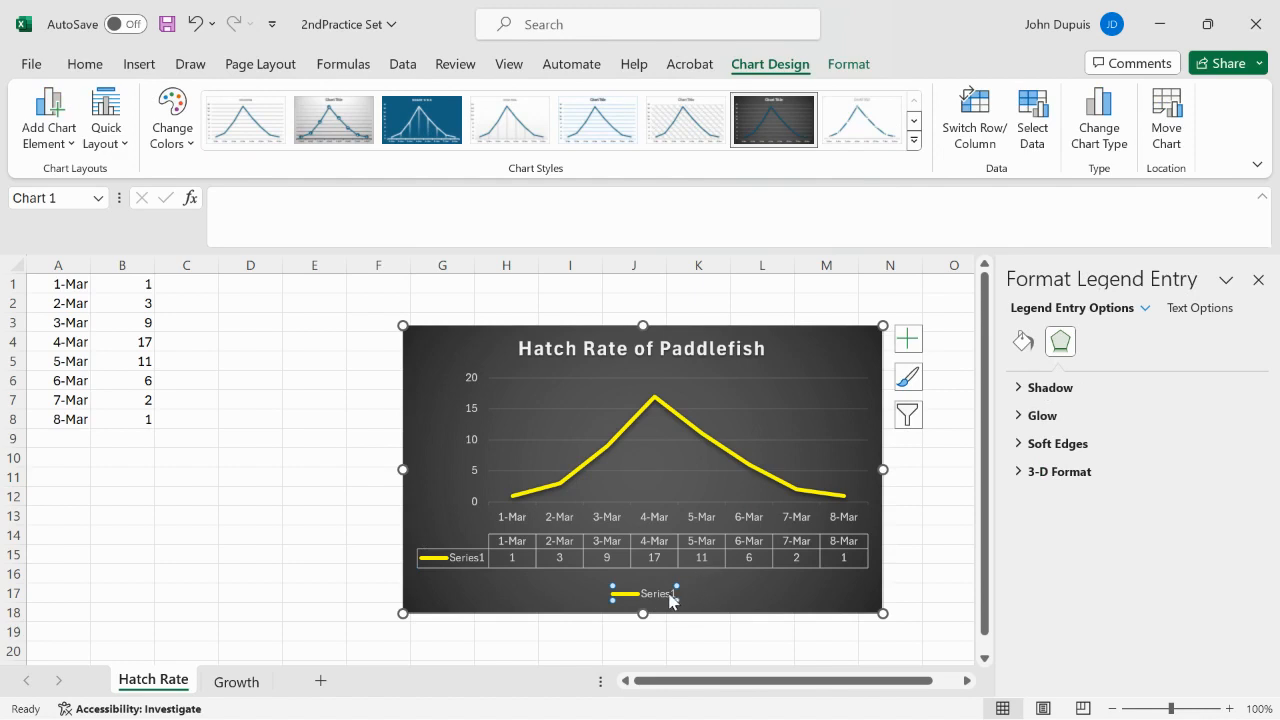
right_click(665, 598)
left_click(663, 598)
right_click(660, 598)
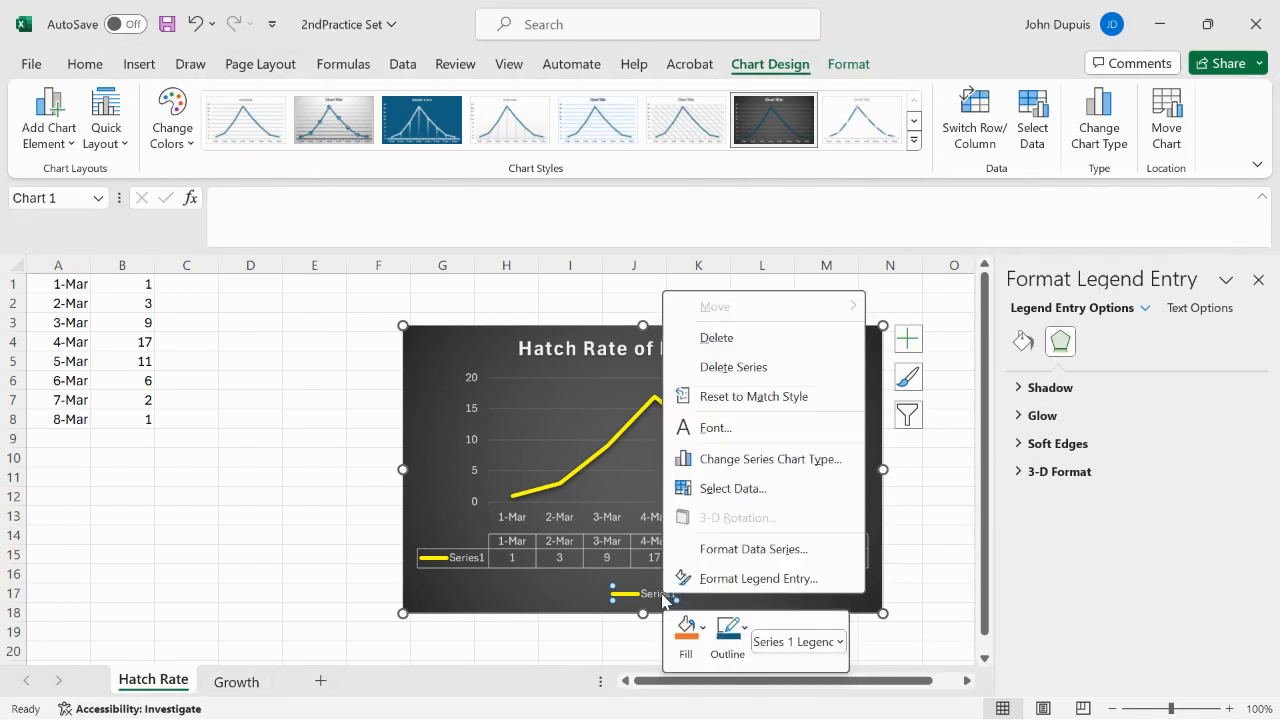
key("Escape")
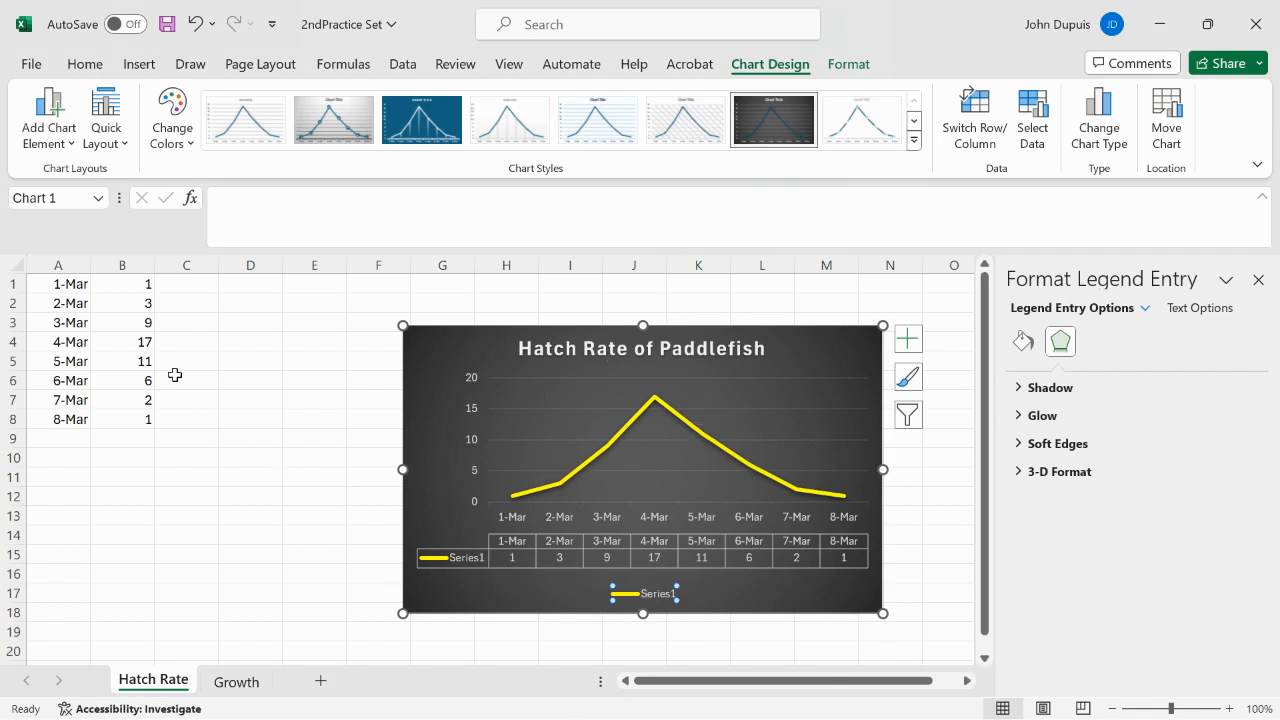
Step: Add a new worksheet after the Hatch Rate sheet and name it "Die Off"
left_click(320, 683)
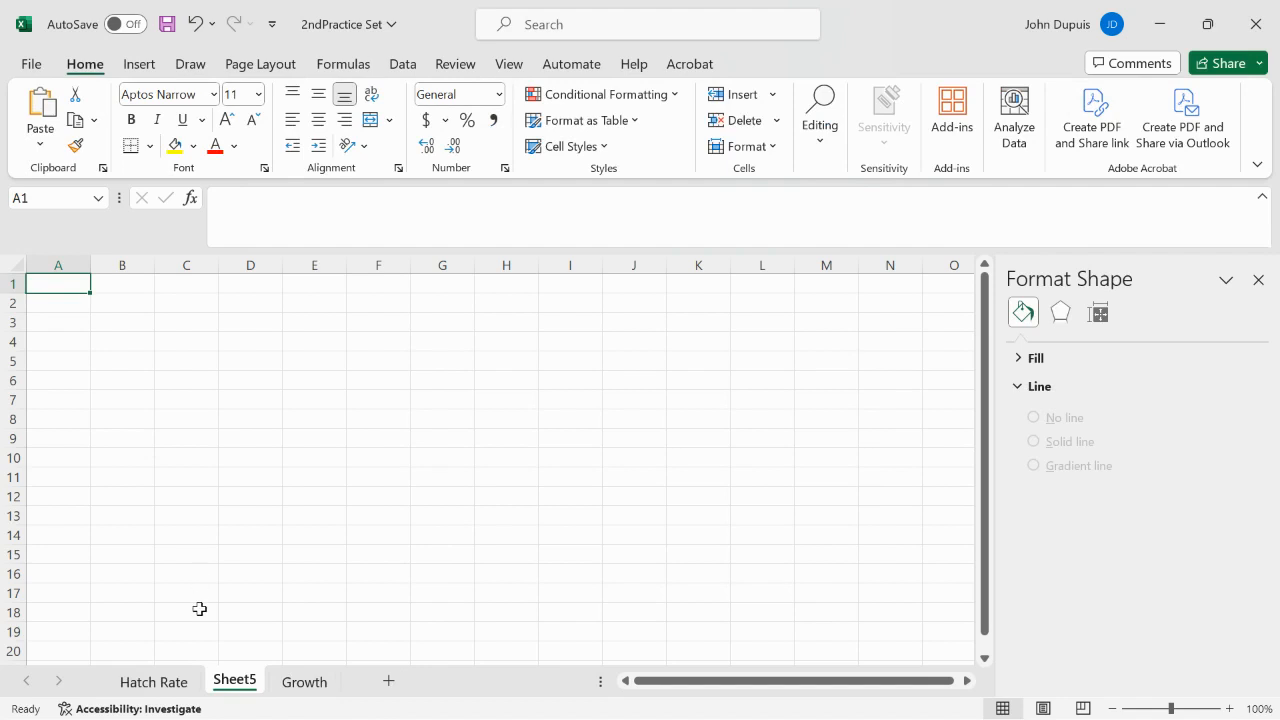
right_click(242, 680)
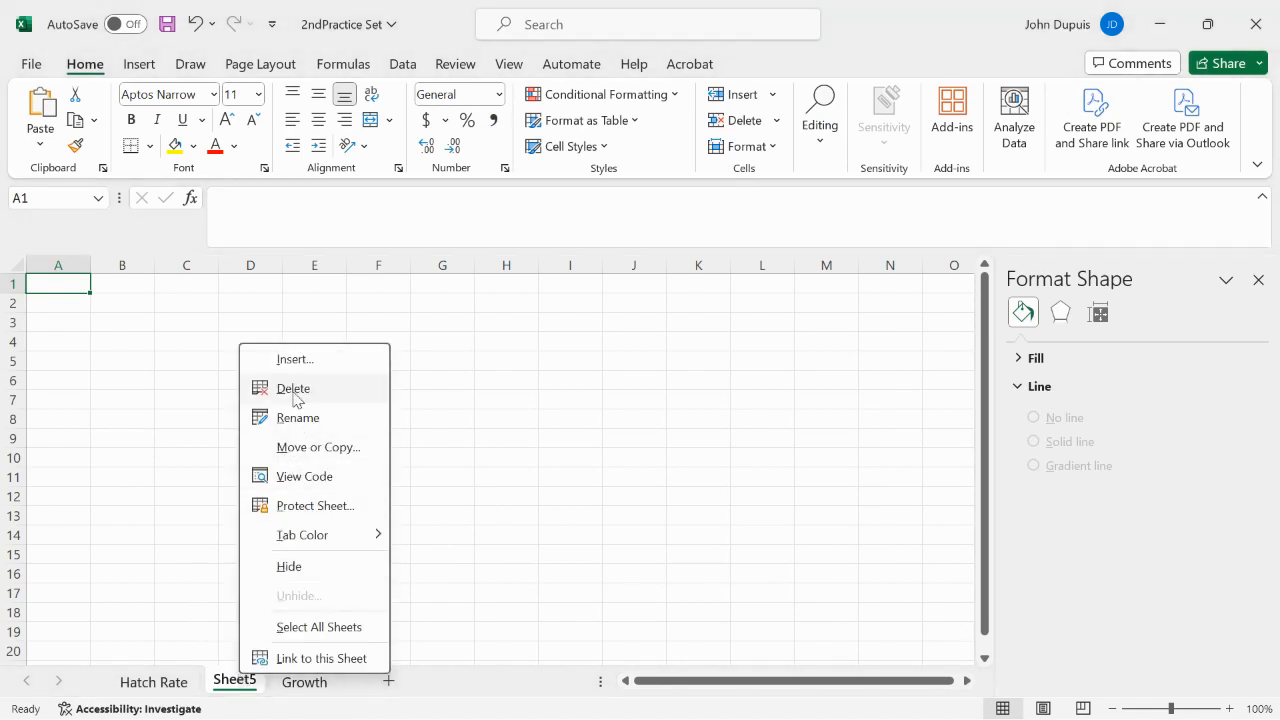
left_click(301, 419)
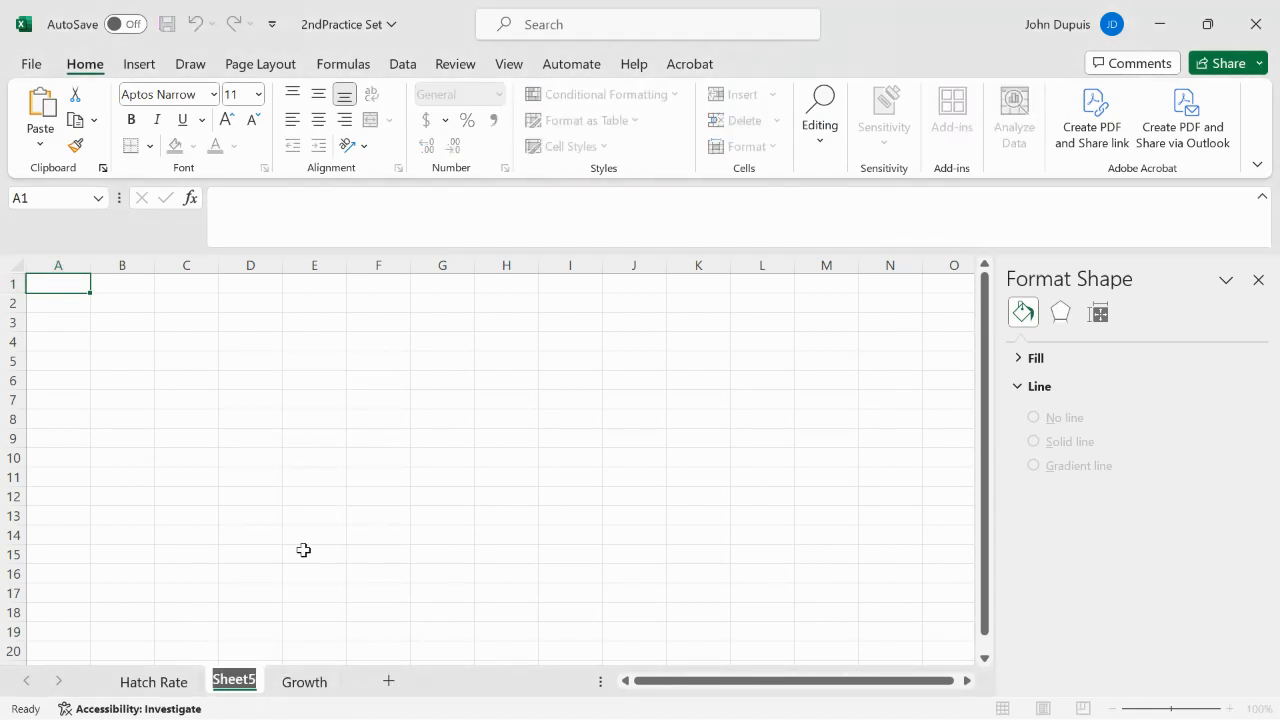
type("Die")
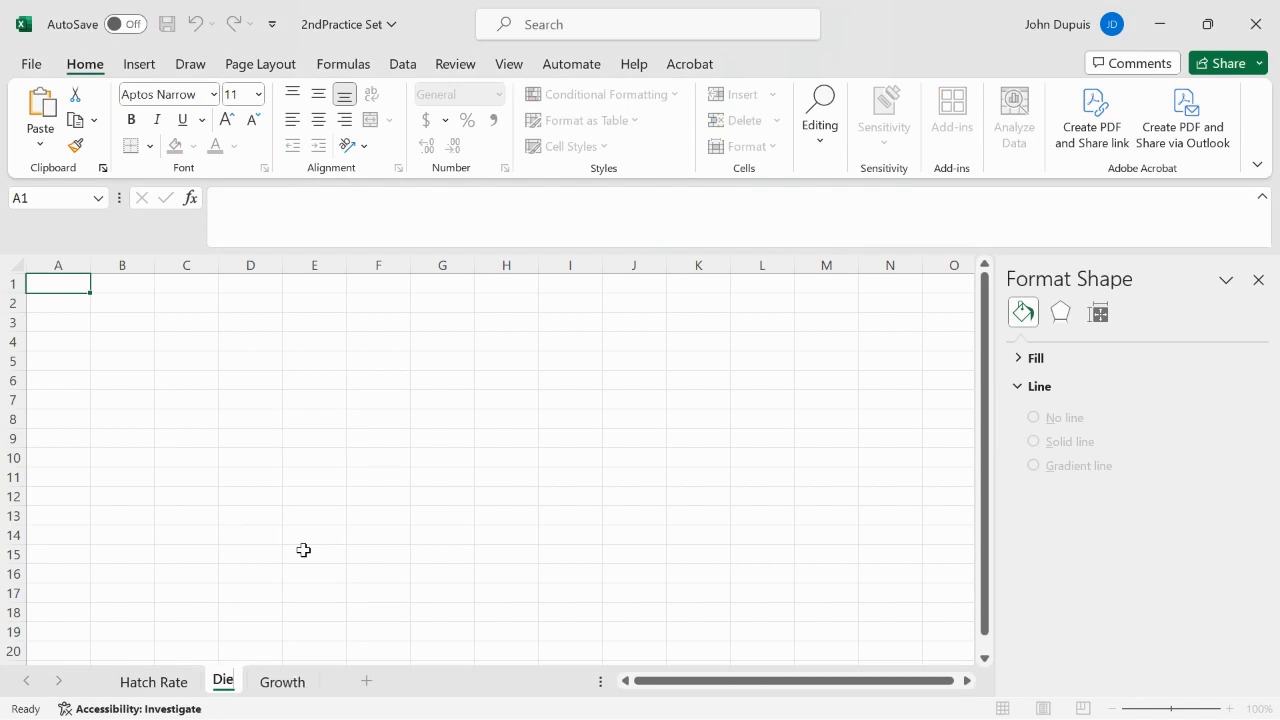
type(" Off")
key("Return")
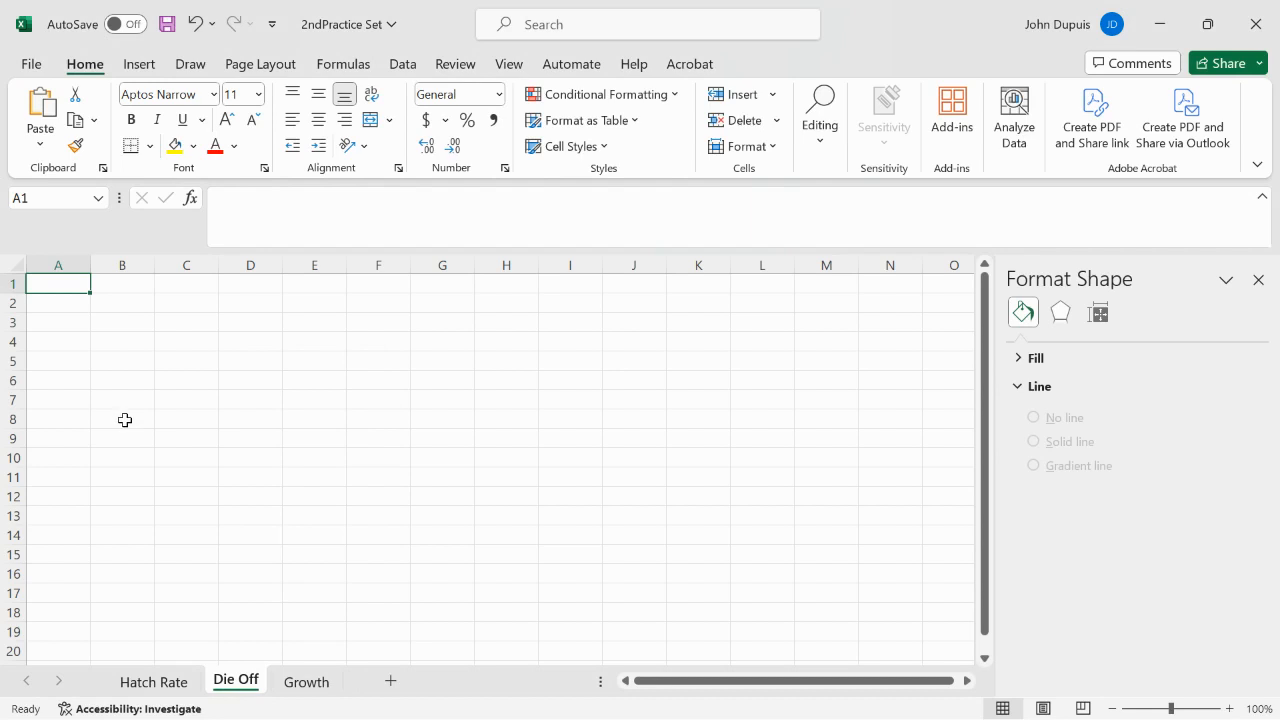
left_click(145, 66)
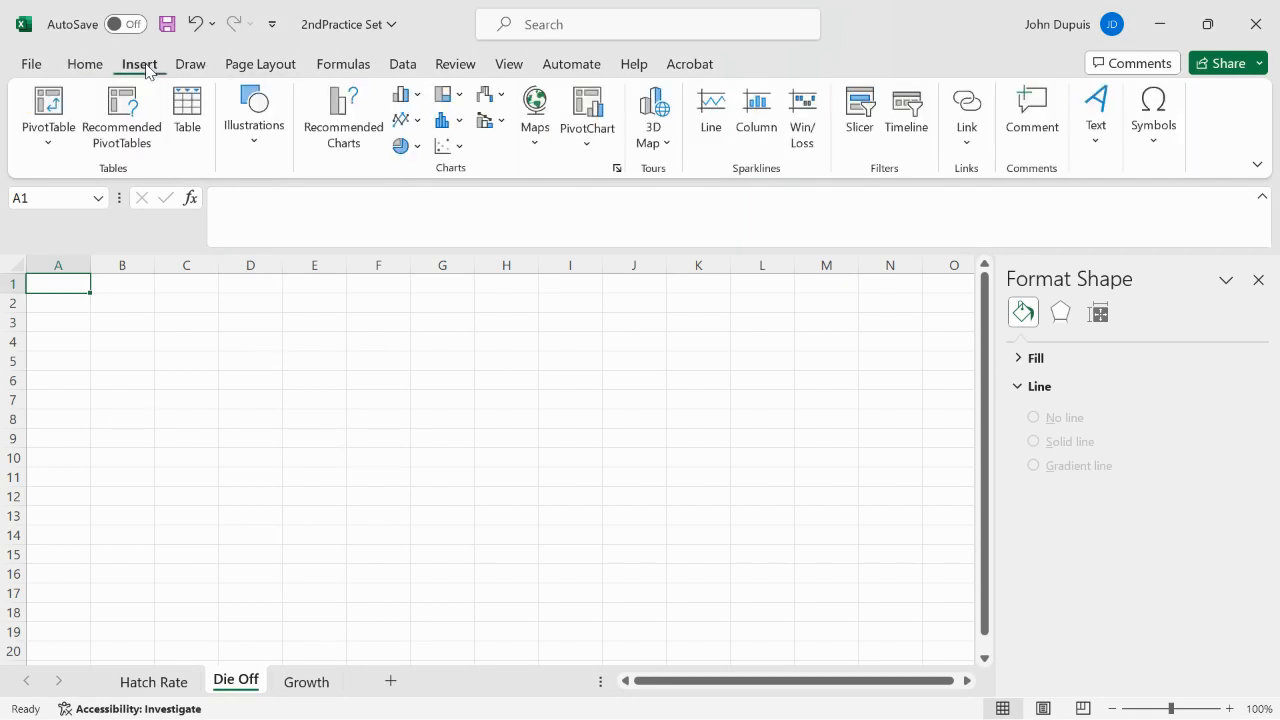
left_click(412, 122)
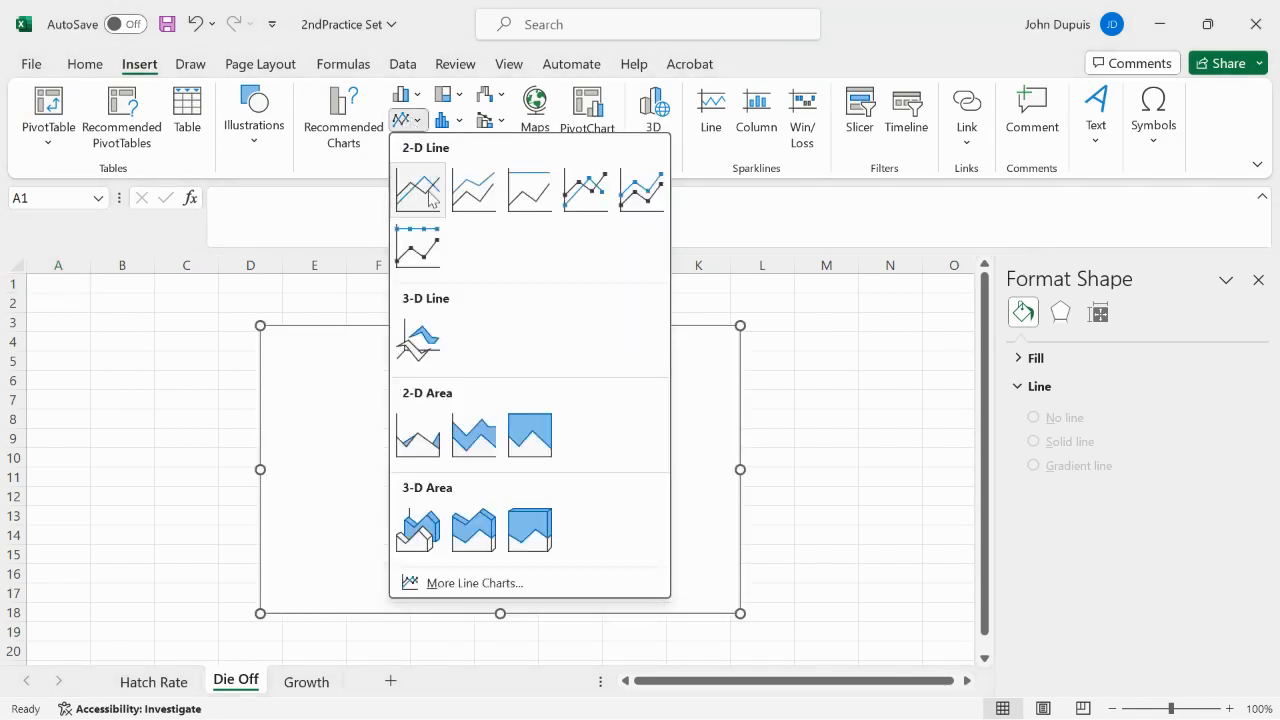
left_click(225, 338)
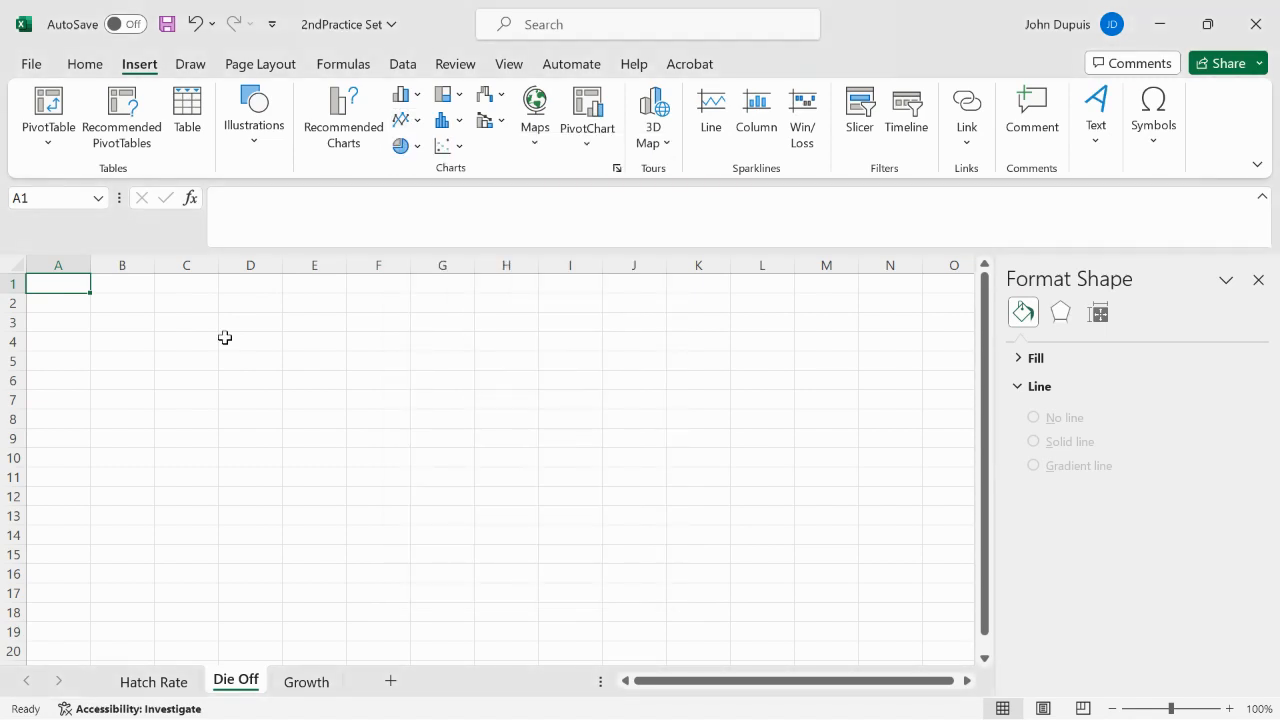